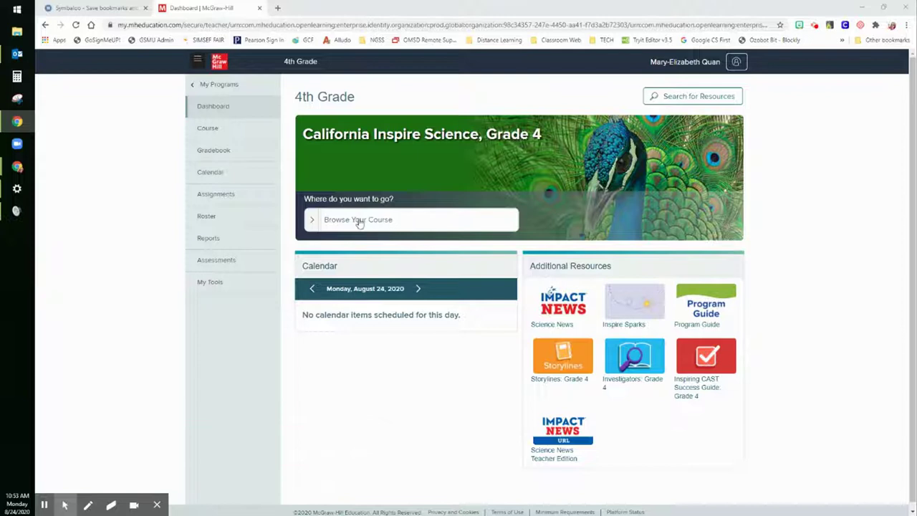
- Browse the course contents and open the Energy and Motion module of Unit 1: Forces and Energy
left_click(315, 226)
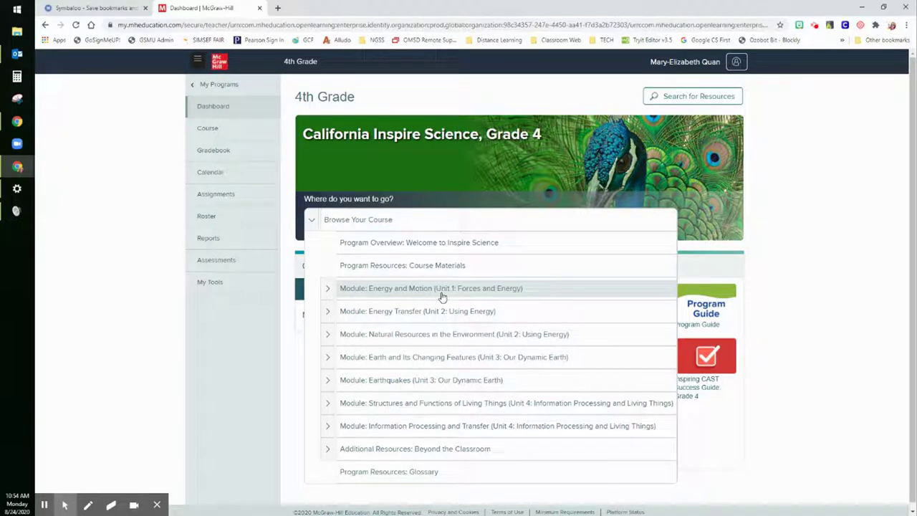
left_click(328, 290)
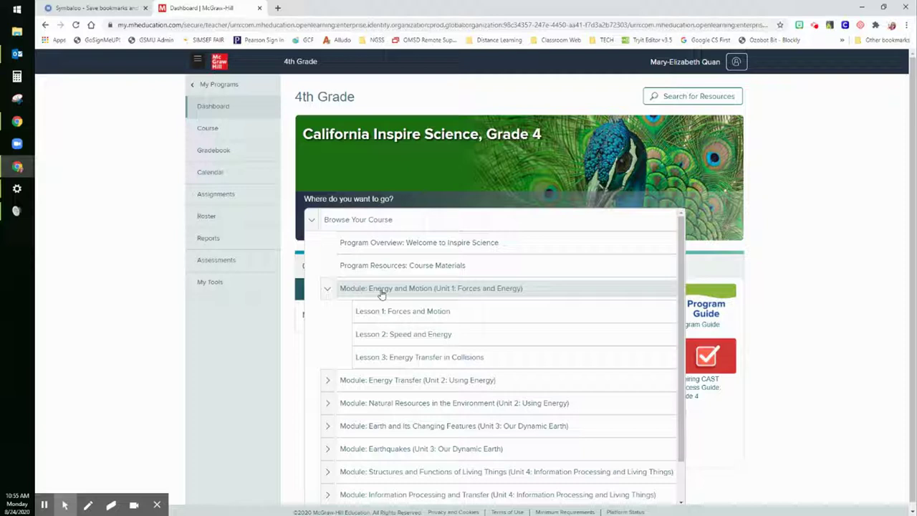
left_click(382, 290)
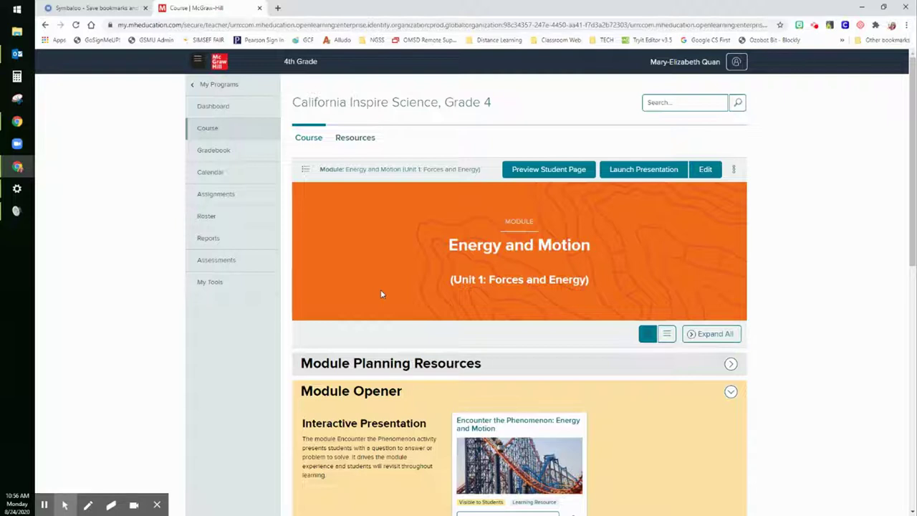
- Collapse the Module Opener to review the module's list of sections, and expand the Module Opener again
left_click(731, 391)
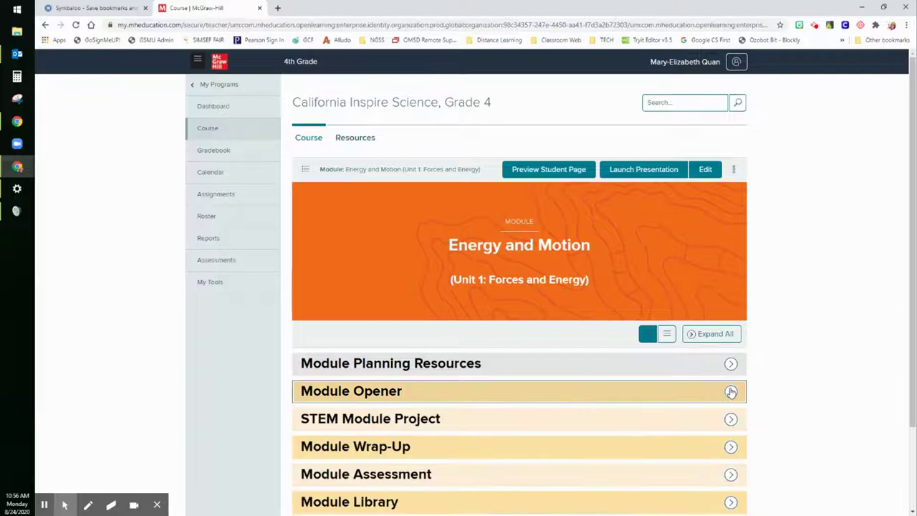
scroll(812, 420, "down", 3)
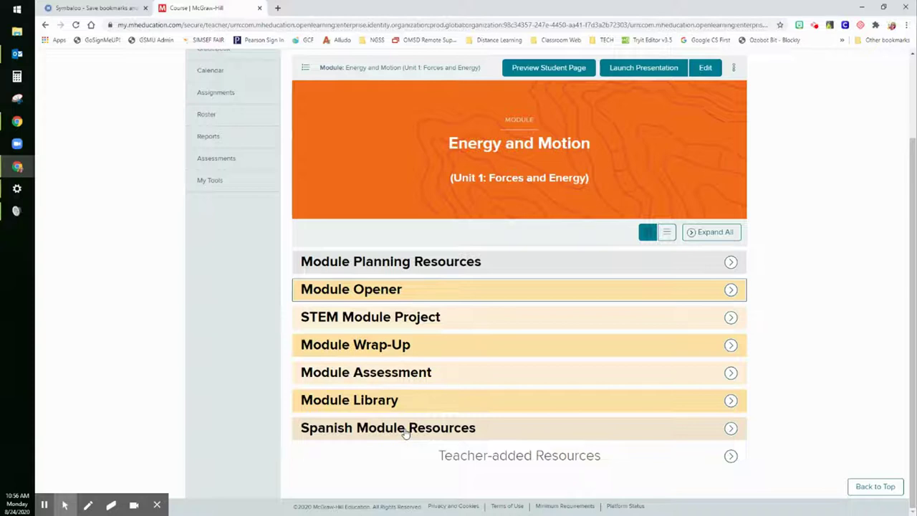
left_click(410, 298)
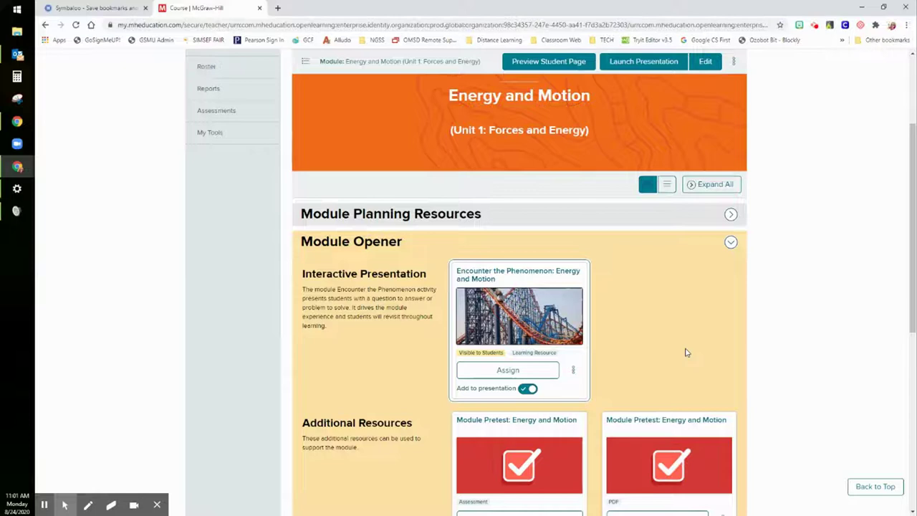
- Start assigning Encounter the Phenomenon: Energy and Motion with the instructions "Please complete this assignment before our next Zoom meeting."
scroll(686, 352, "down", 2)
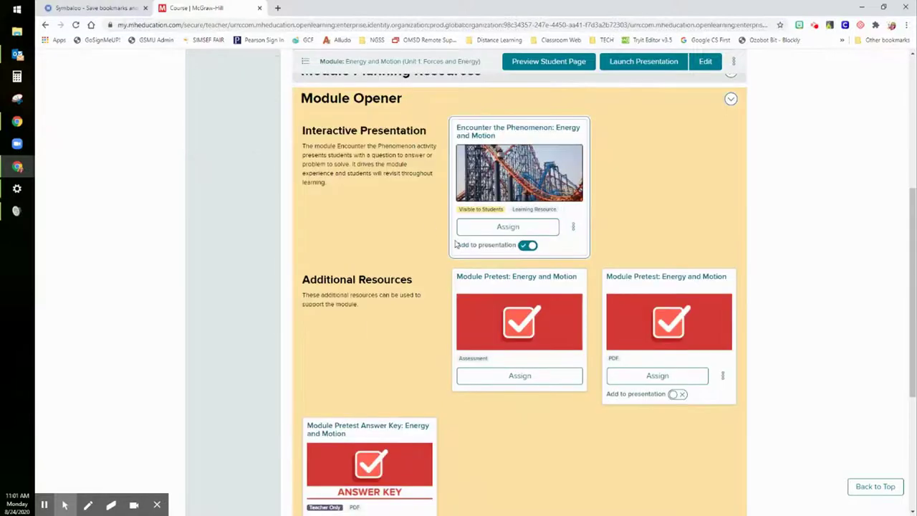
left_click(503, 228)
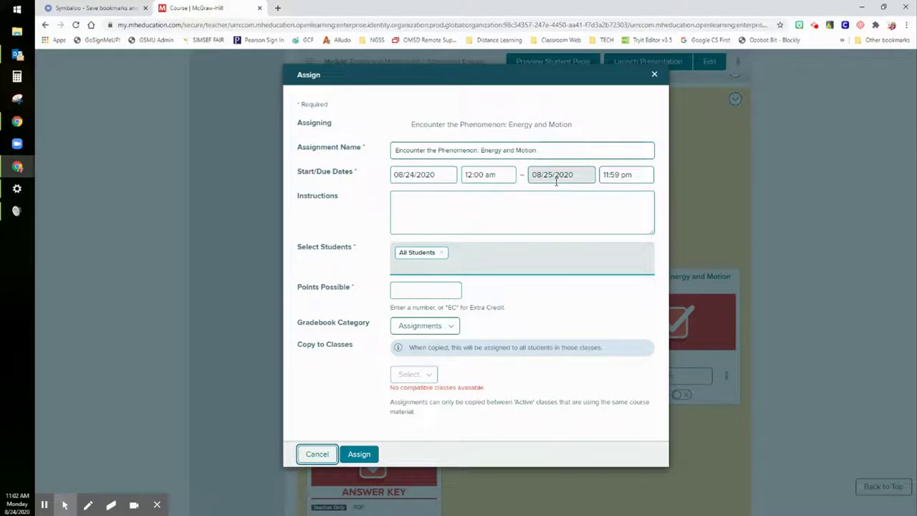
left_click(449, 201)
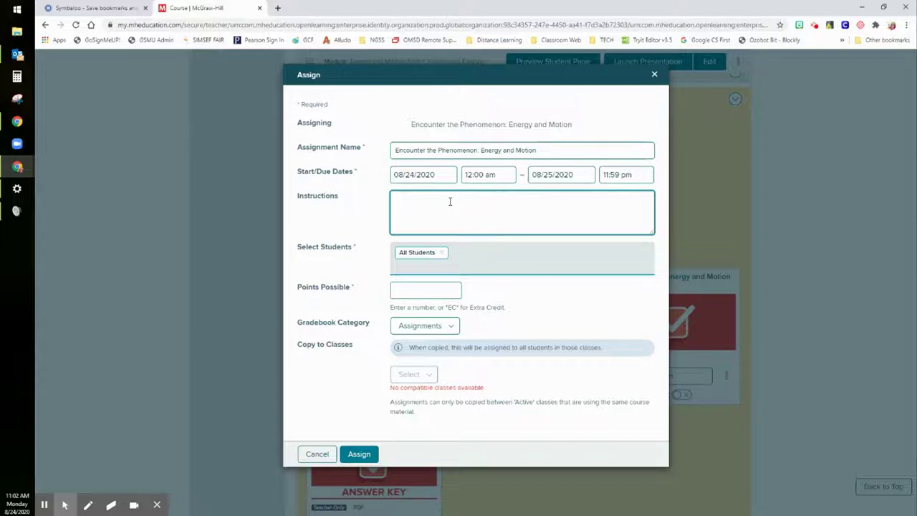
type("Please d")
type("omplete this assignment fo")
key("BackSpace")
key("BackSpace")
type("before our next ")
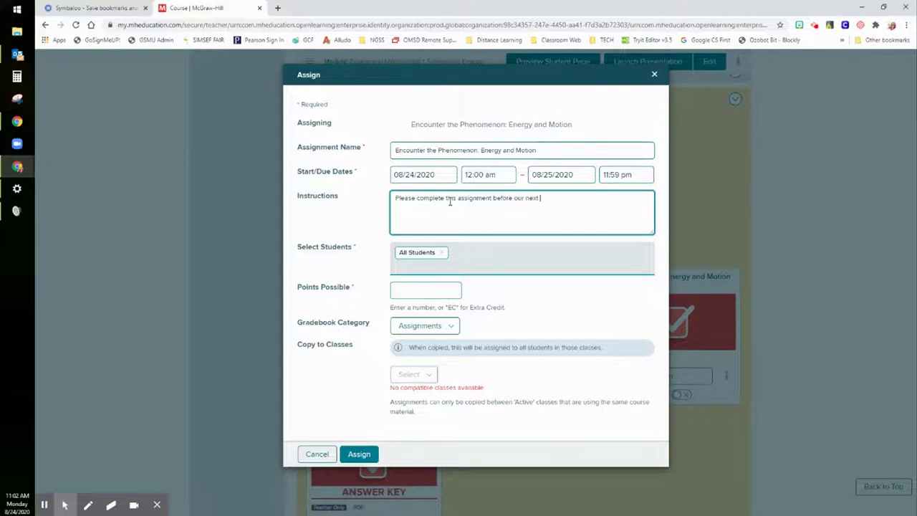
type("Zoom meeting.")
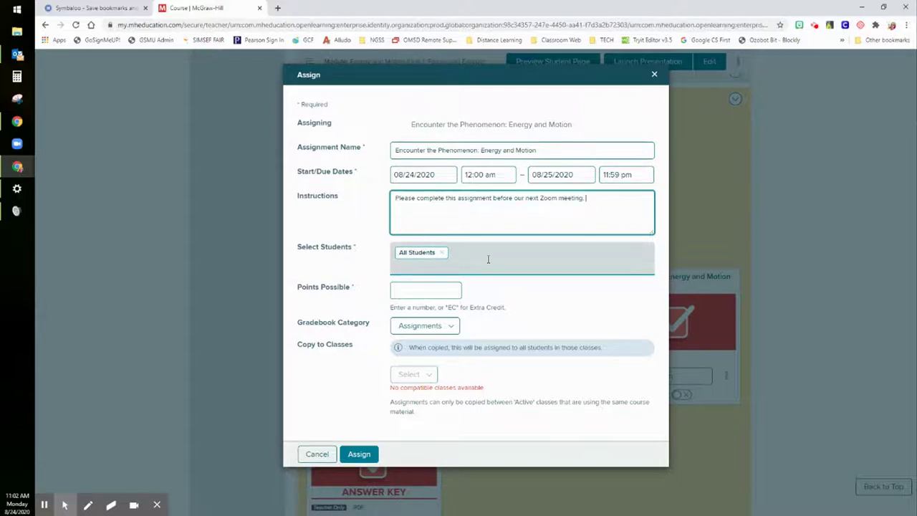
- Check which groups and individual students can be selected for the assignment
left_click(424, 260)
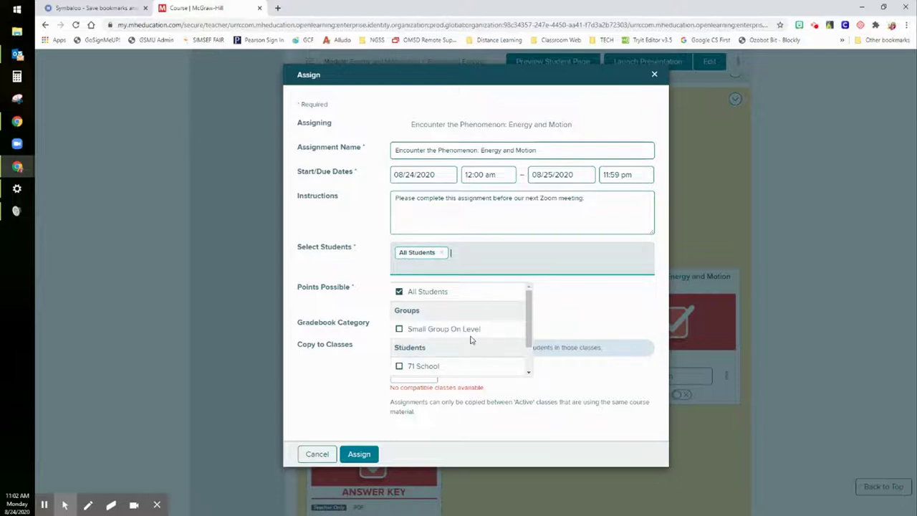
scroll(471, 340, "down", 1)
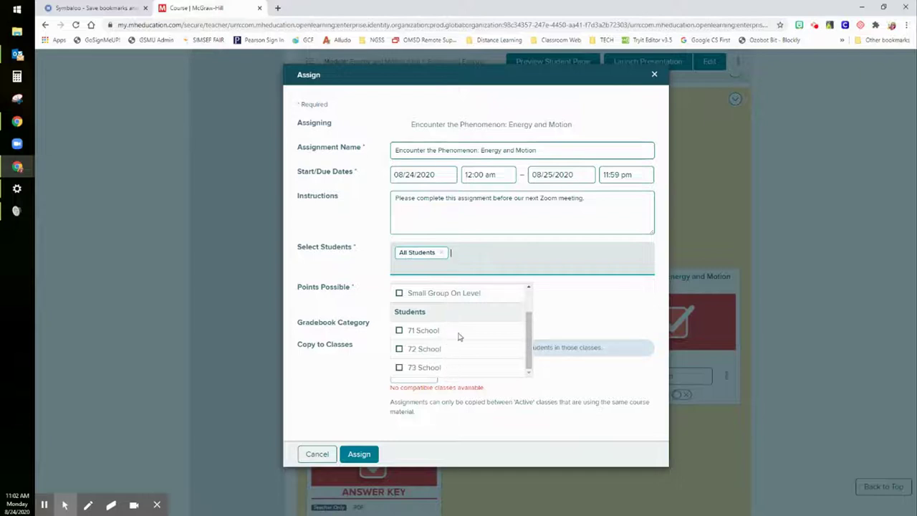
left_click(563, 294)
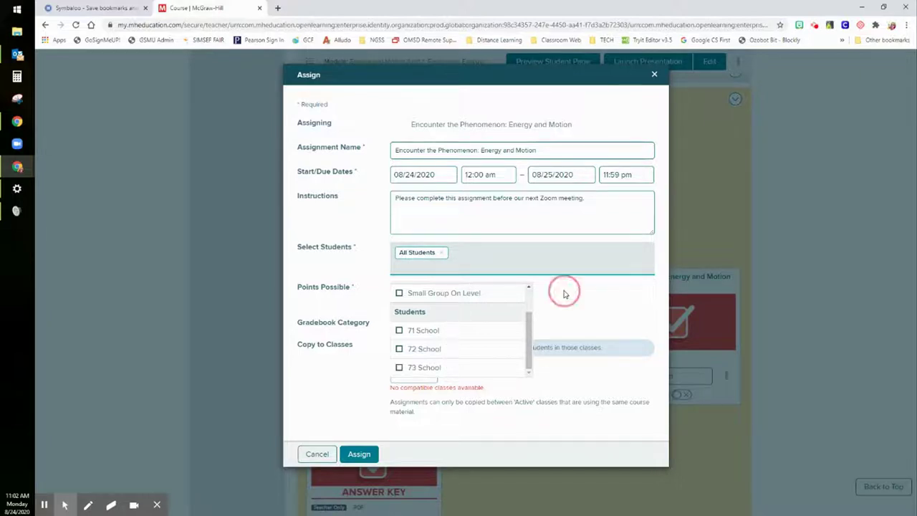
- Set the points possible to 10 and assign the activity to the class
left_click(419, 291)
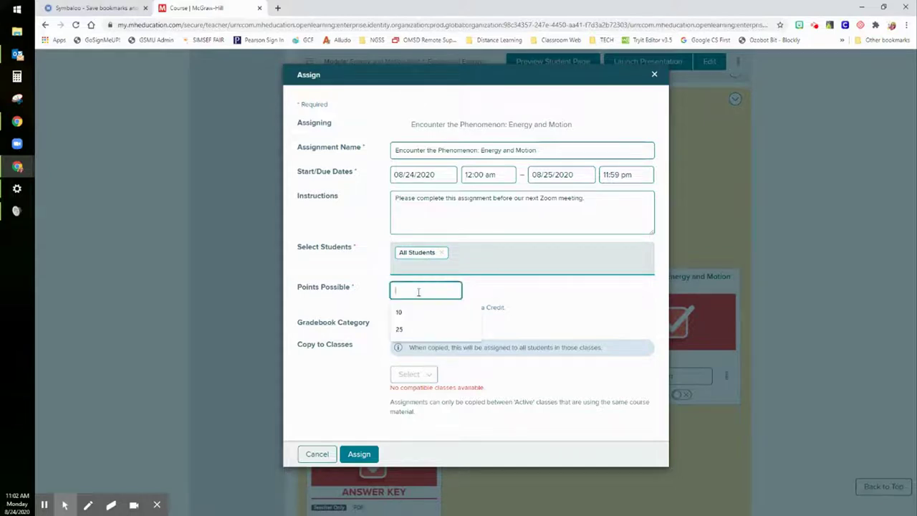
type("10")
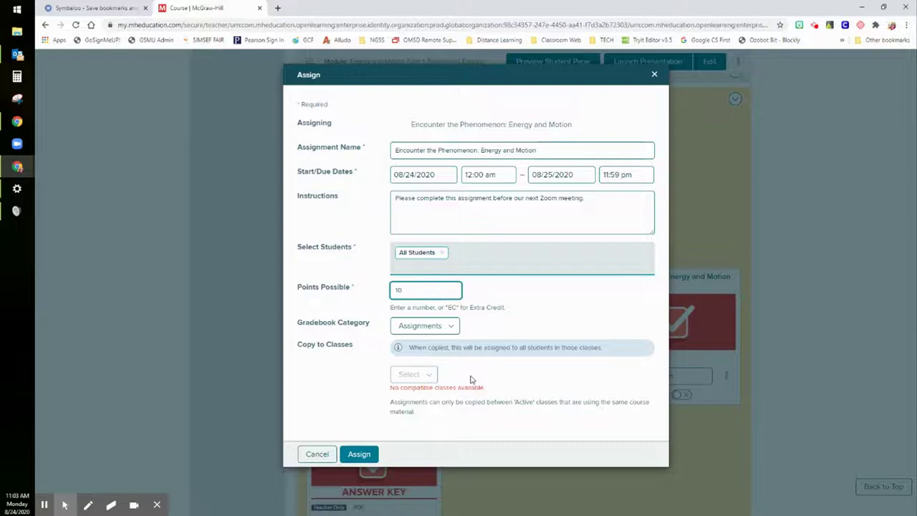
left_click(365, 457)
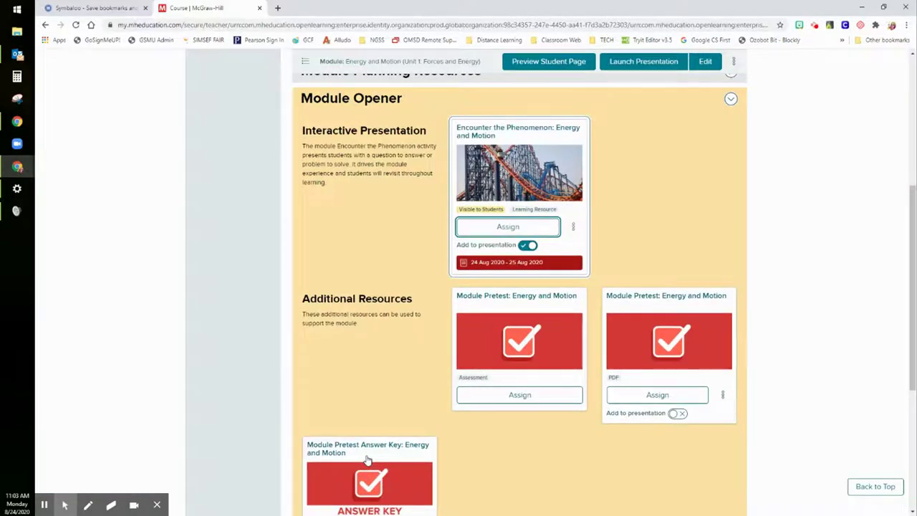
- Enable Share with Google Classroom in the settings of the assigned Encounter the Phenomenon activity and save them
left_click(573, 227)
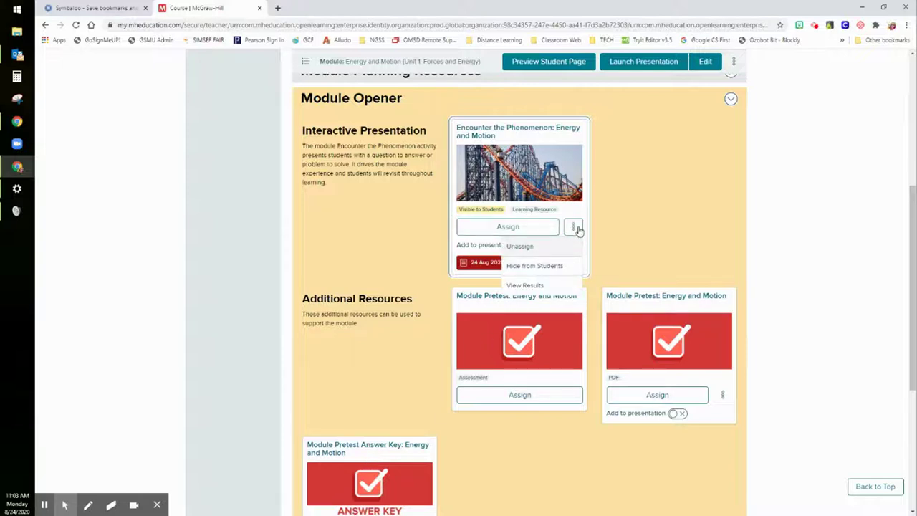
left_click(526, 285)
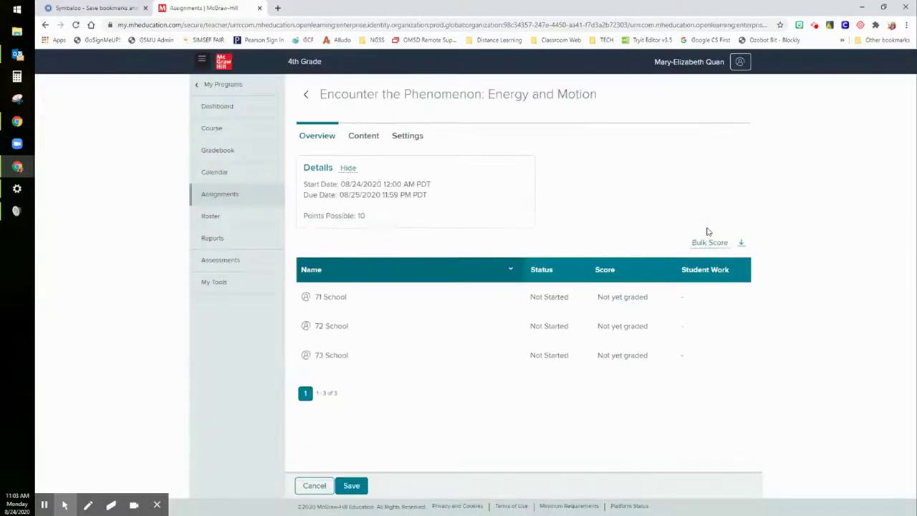
left_click(403, 137)
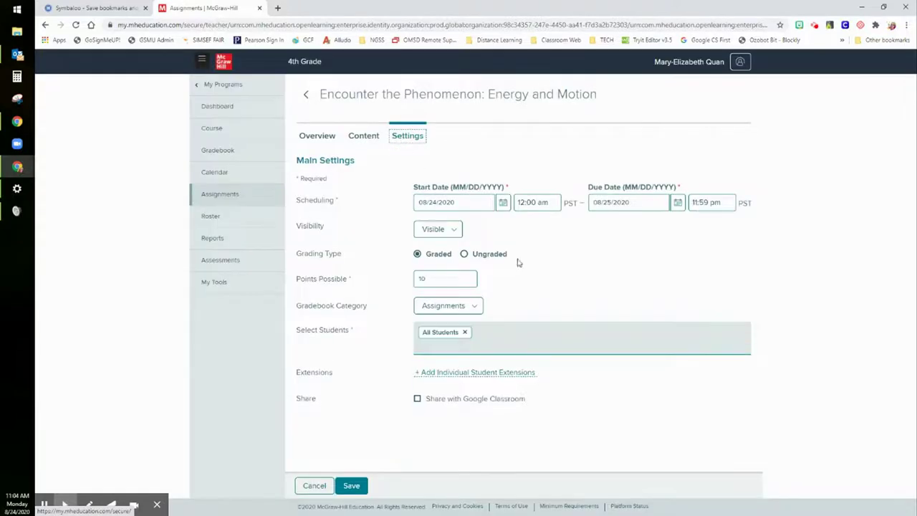
left_click(417, 399)
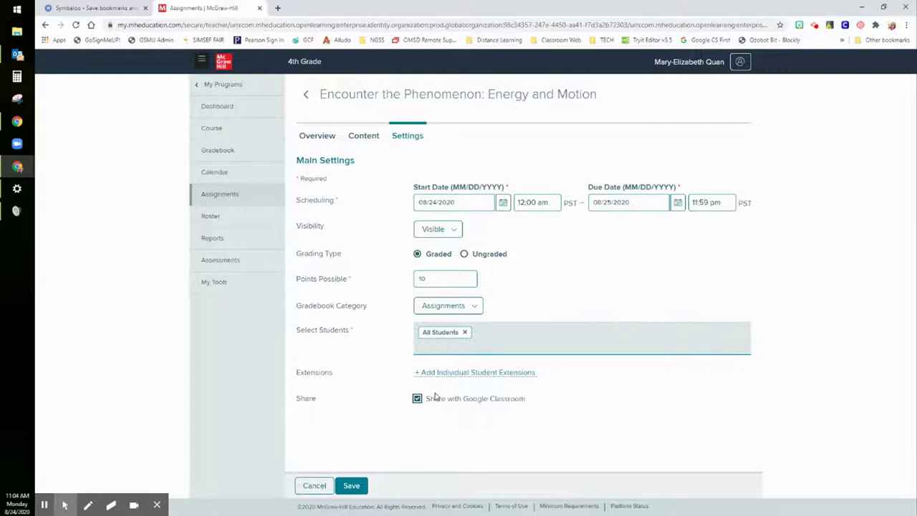
left_click(345, 487)
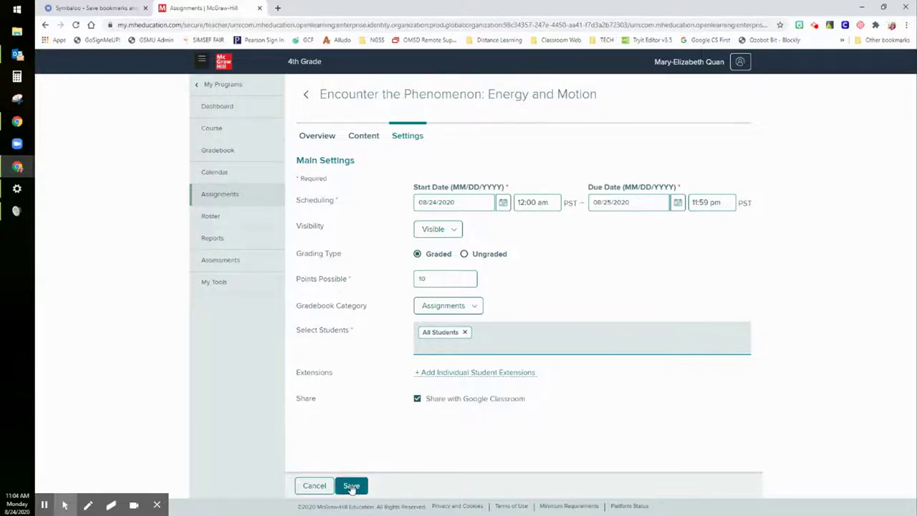
- Share the activity to the Inspire Science Demo class in Google Classroom using the Create assignment action
left_click_drag(608, 313, 568, 137)
left_click(703, 274)
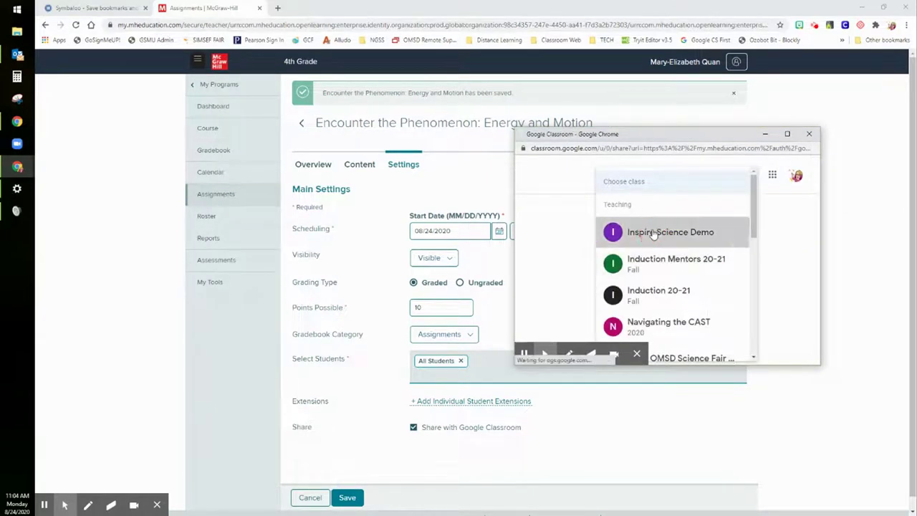
left_click(653, 234)
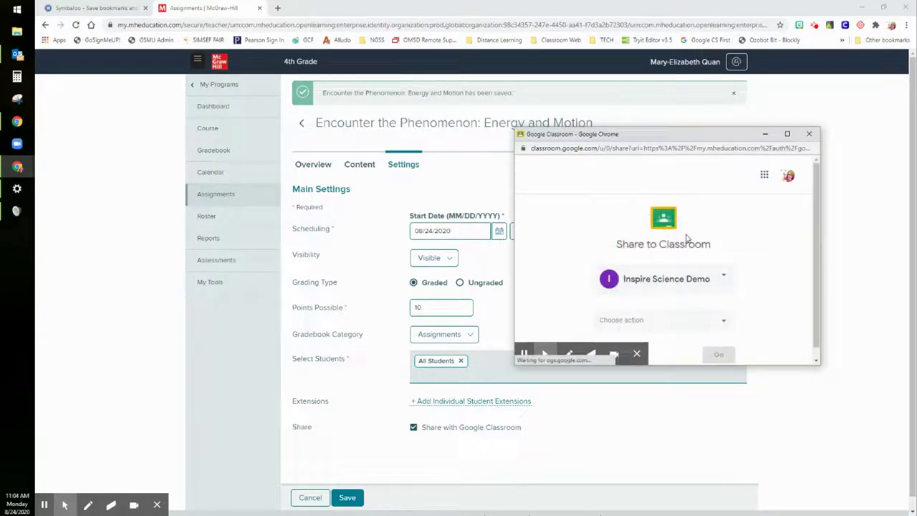
left_click(722, 314)
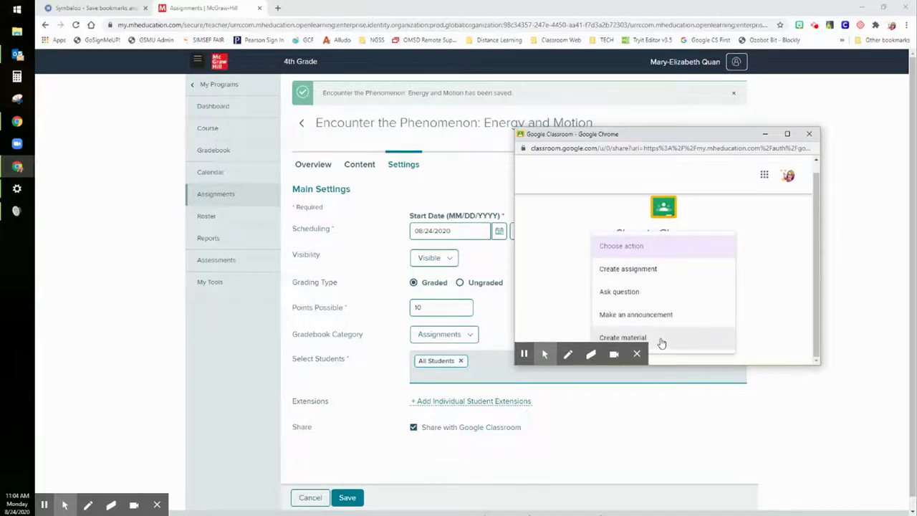
left_click(660, 271)
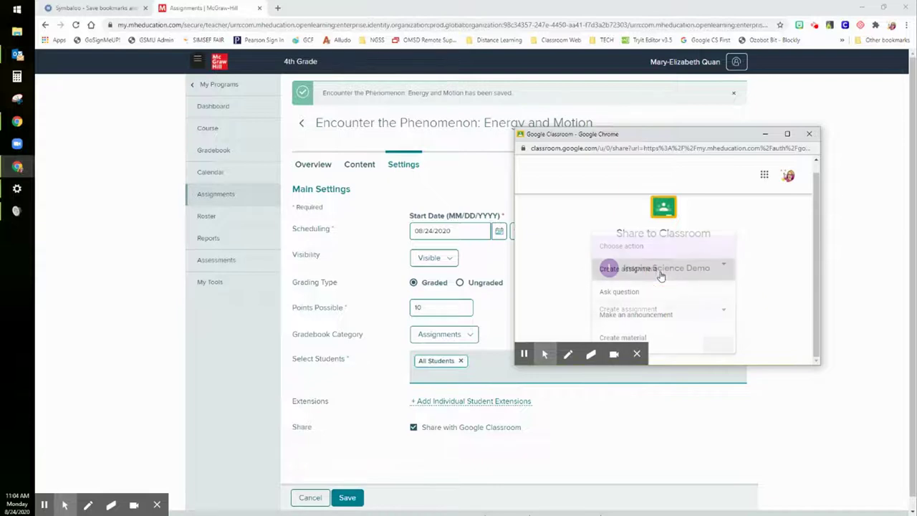
left_click(718, 348)
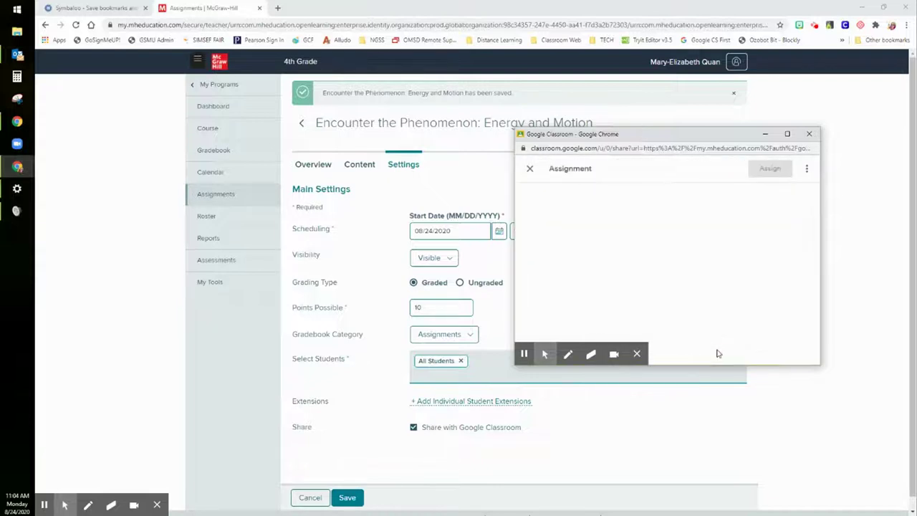
- Title the Classroom assignment "Encounter The Phenomenon: Energy and Motion" with the instructions "Please complete the assignment on Inspire Science Platform."
left_click(733, 367)
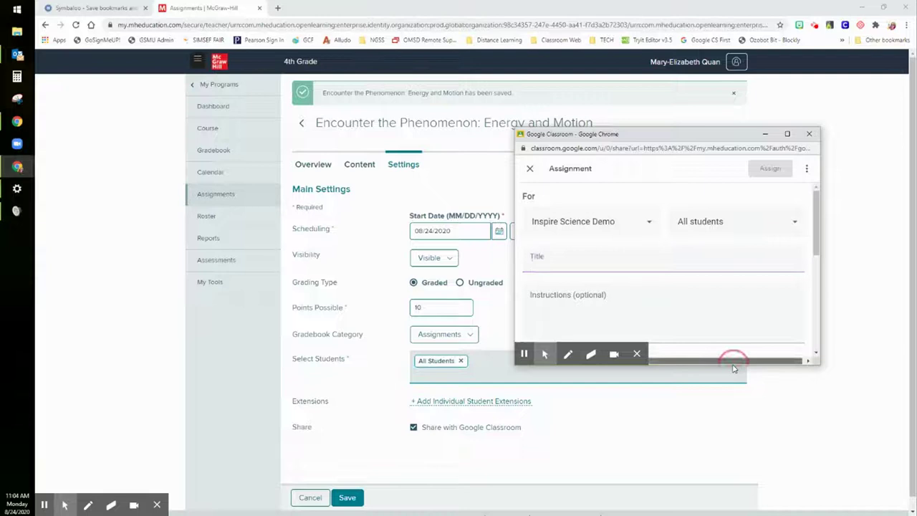
left_click_drag(739, 366, 735, 498)
left_click(555, 261)
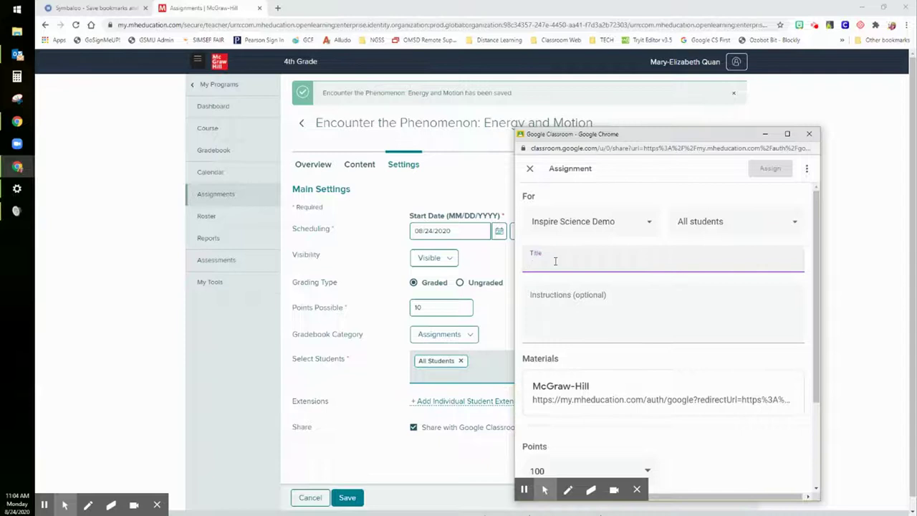
type("Encounter The Phenomenon: Energy and Mo")
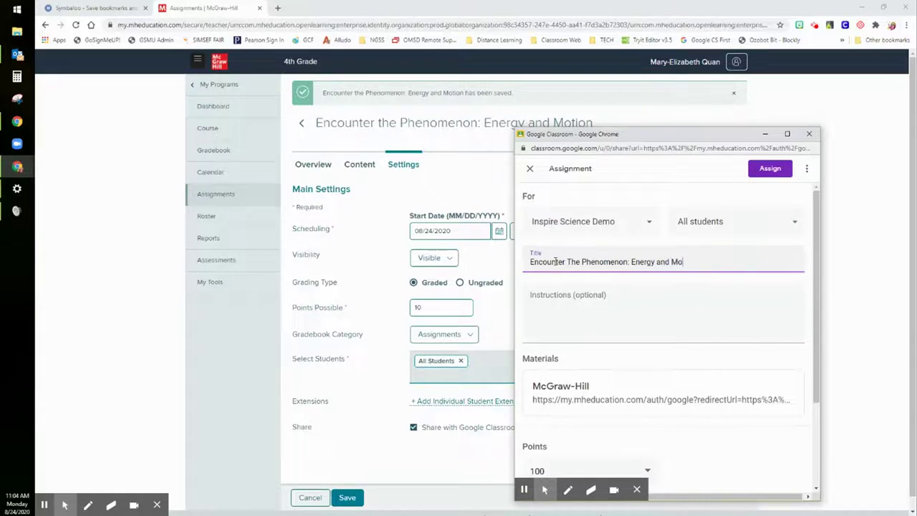
type("ion")
left_click(561, 298)
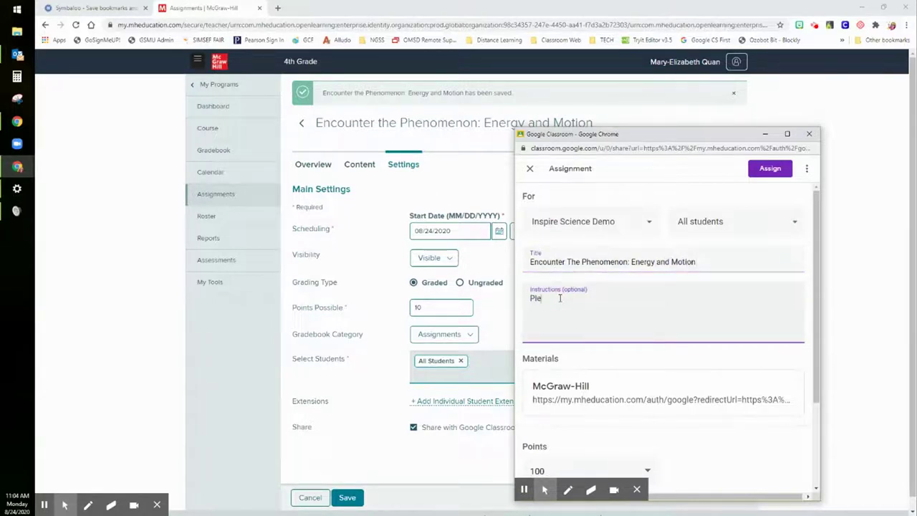
type("Please complete the assignment on Inspire Science Platform.")
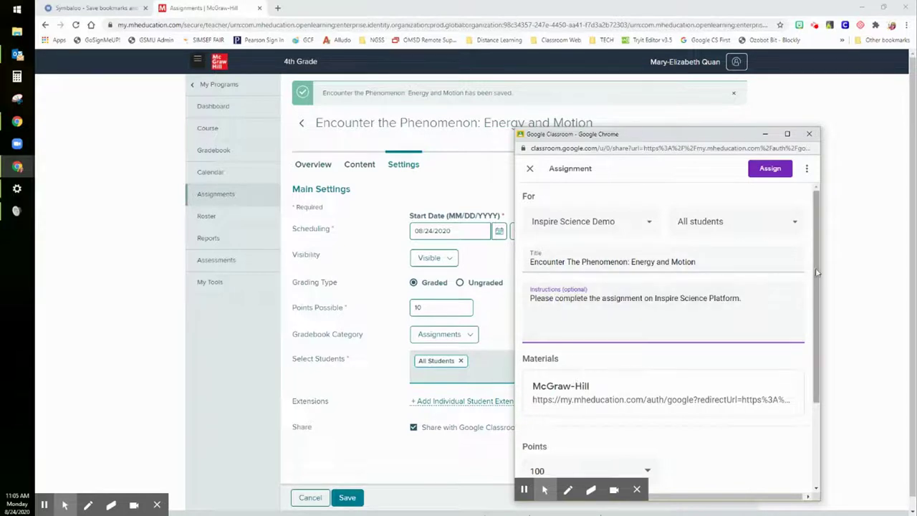
- Set the Google Classroom assignment's points to 10
left_click_drag(819, 270, 829, 375)
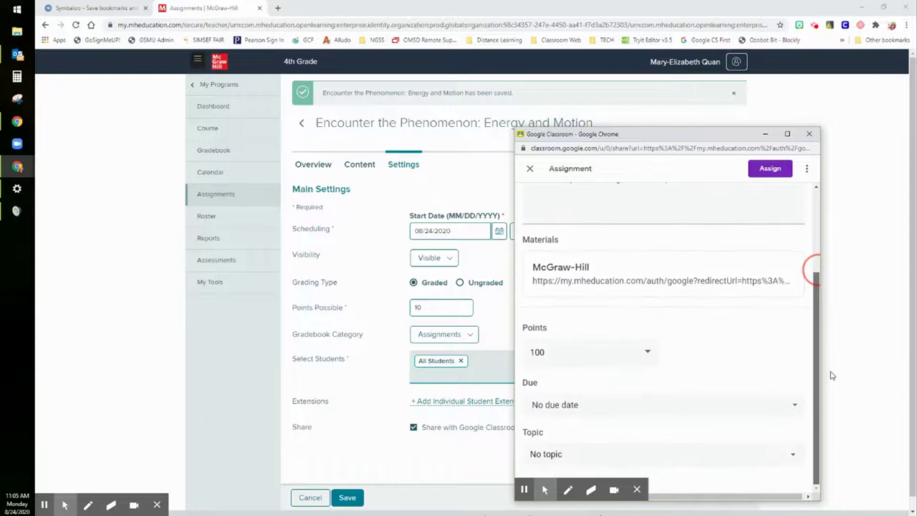
left_click(646, 353)
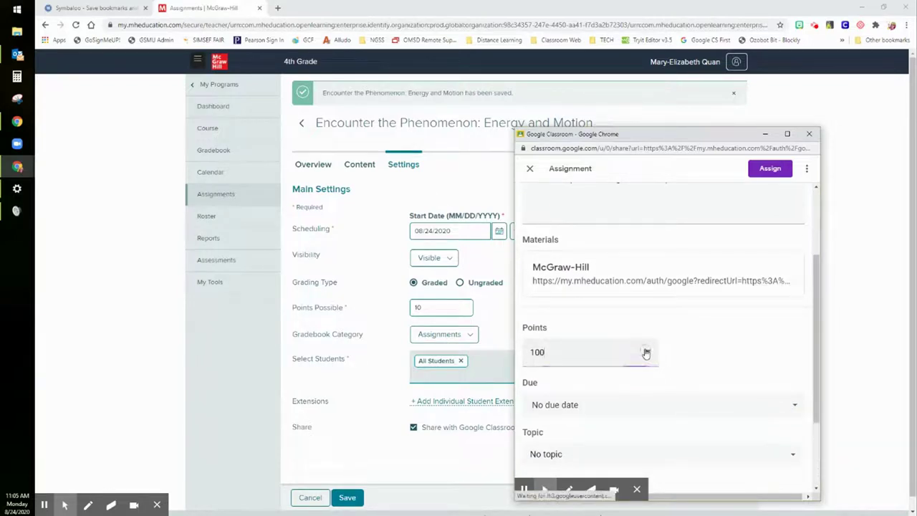
left_click(554, 356)
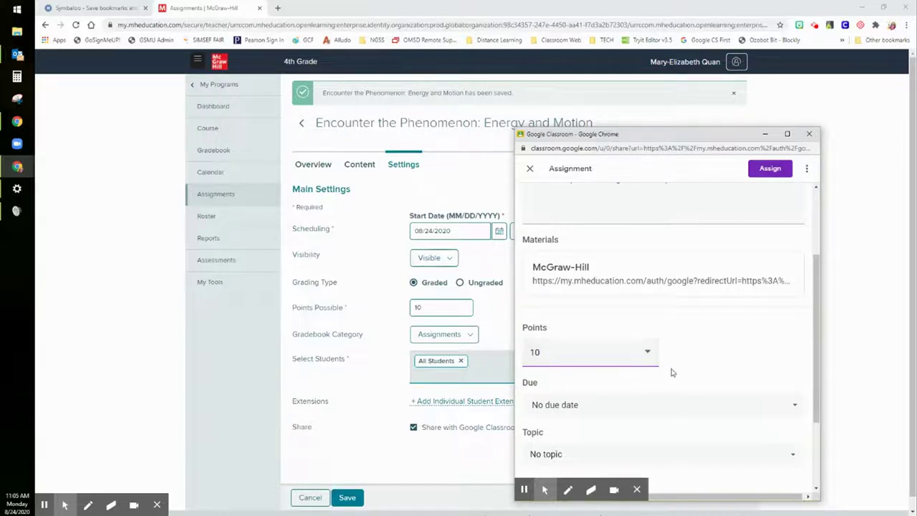
- Set the Classroom assignment's due date to Aug 25, 2020 and its topic to Unit 1 Module 1
scroll(689, 378, "down", 2)
scroll(687, 375, "down", 1)
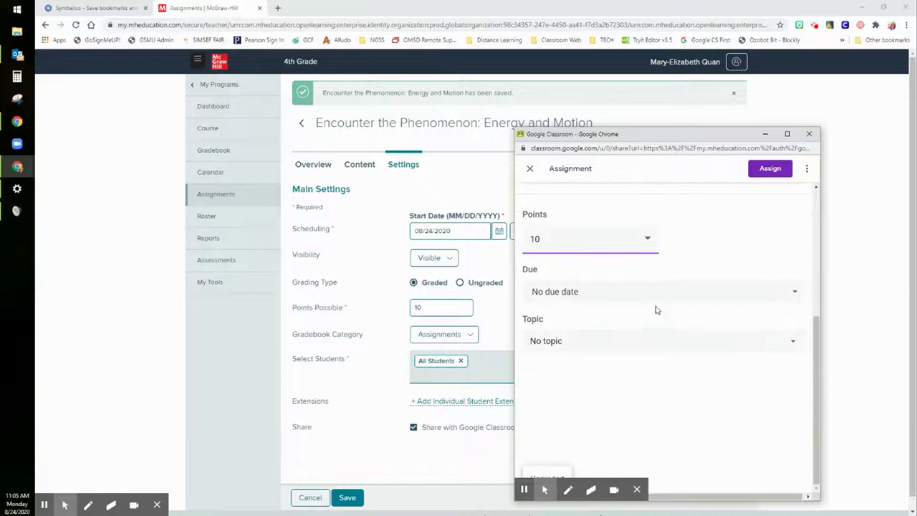
scroll(649, 299, "up", 2)
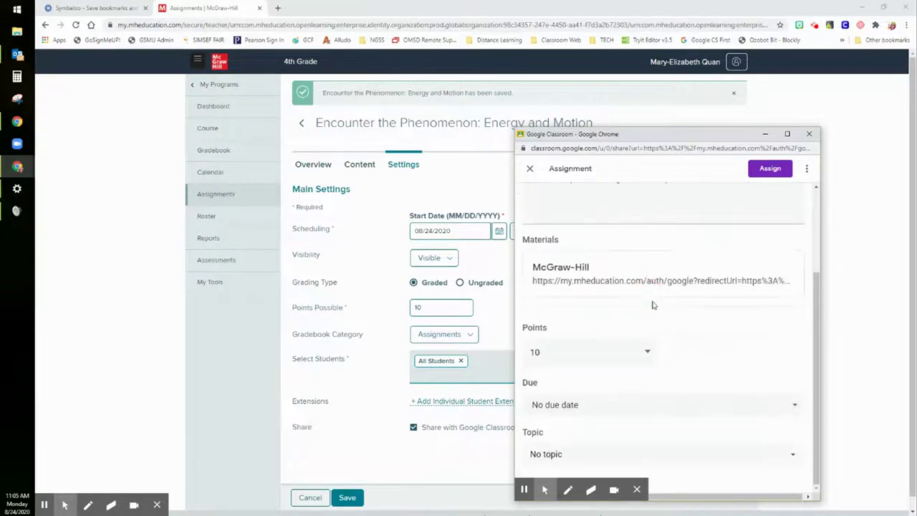
left_click(726, 407)
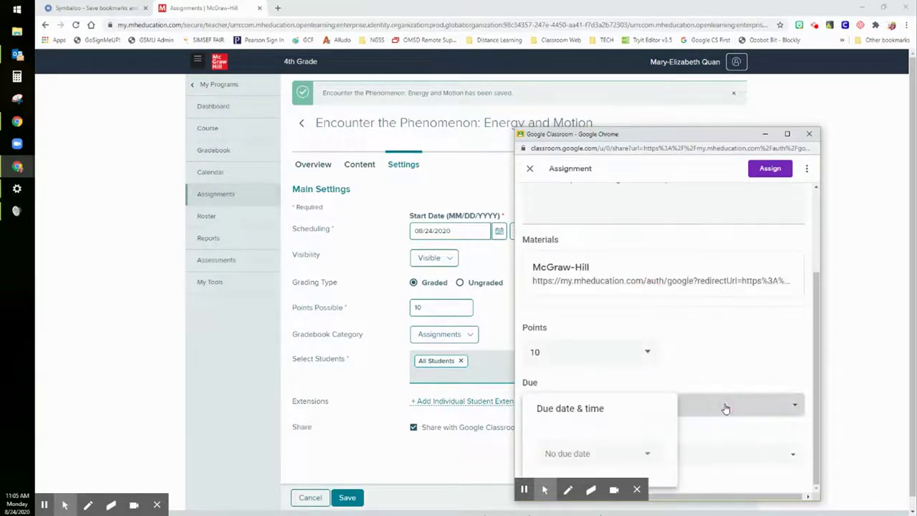
left_click(651, 455)
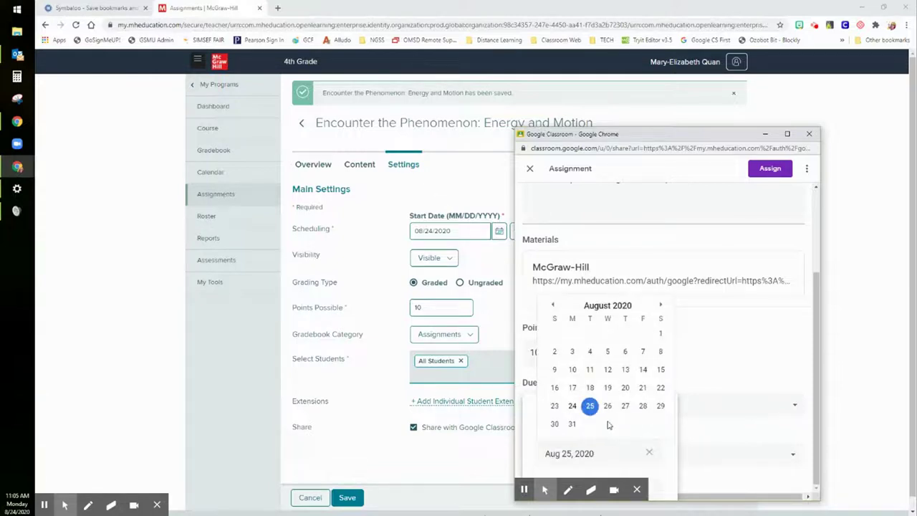
left_click(591, 406)
left_click(590, 406)
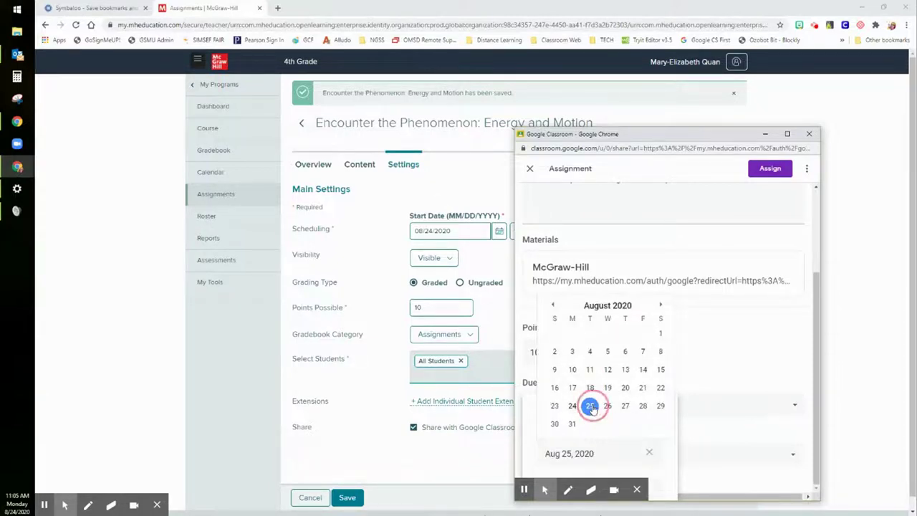
left_click(742, 430)
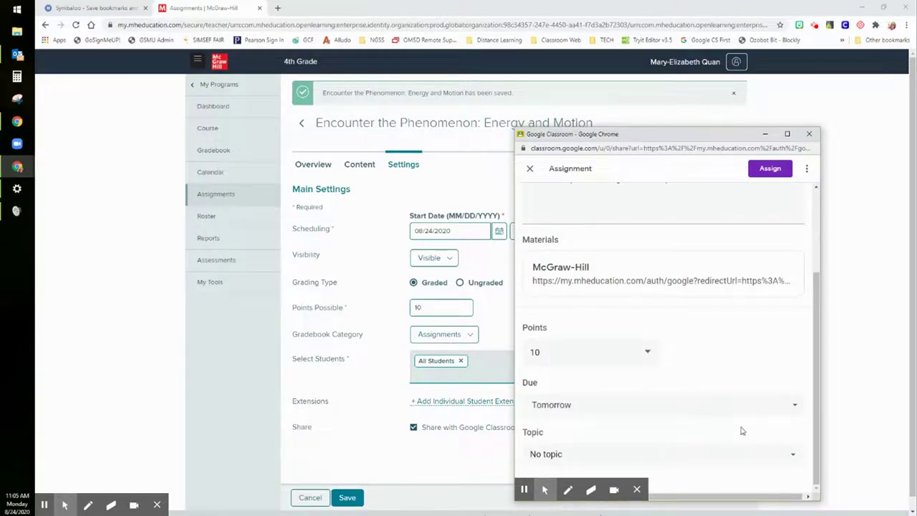
left_click(676, 461)
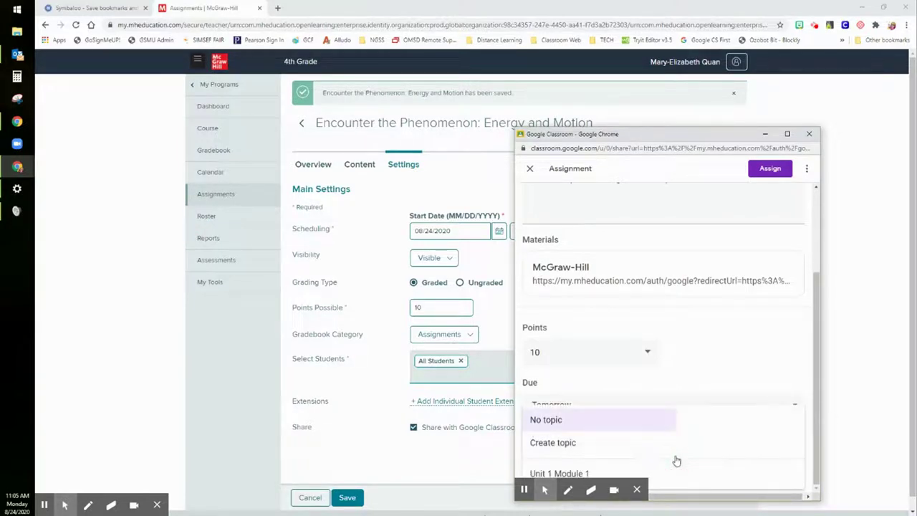
left_click(657, 478)
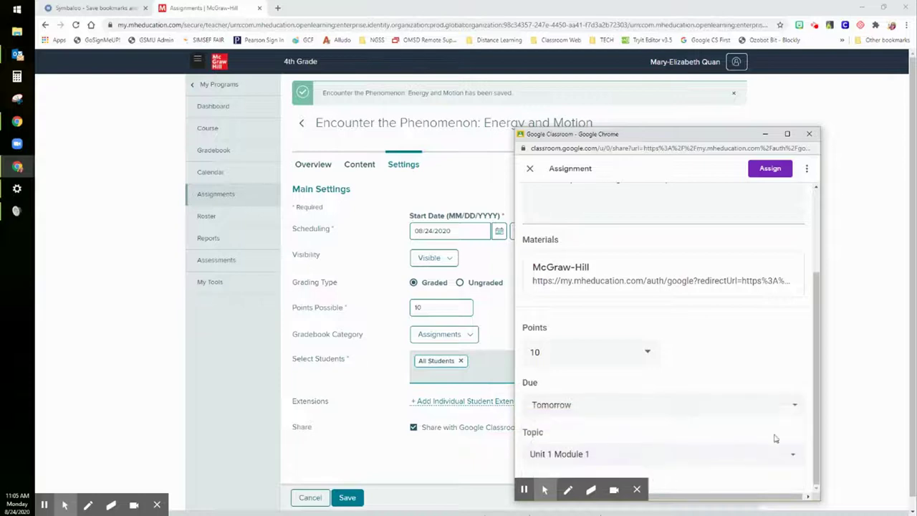
- Post the assignment to the Classroom class, and save the activity's settings without sharing it a second time
left_click(771, 176)
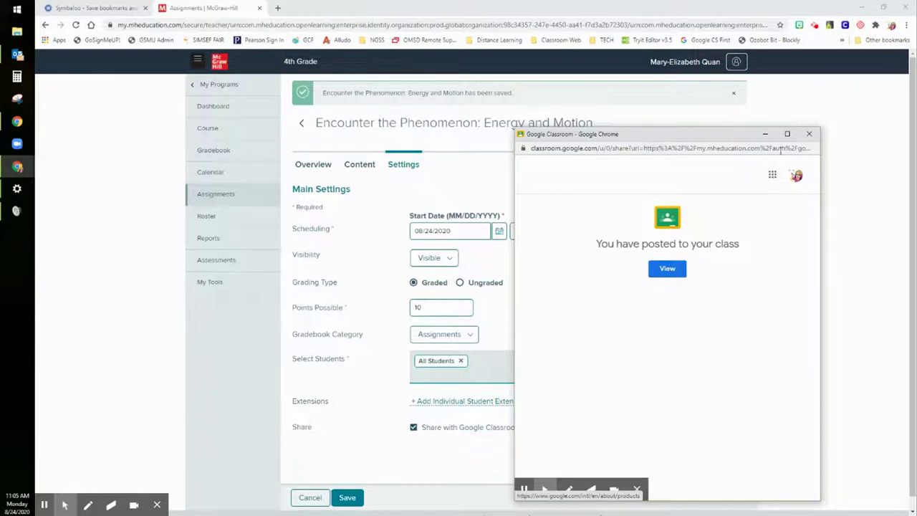
left_click(808, 135)
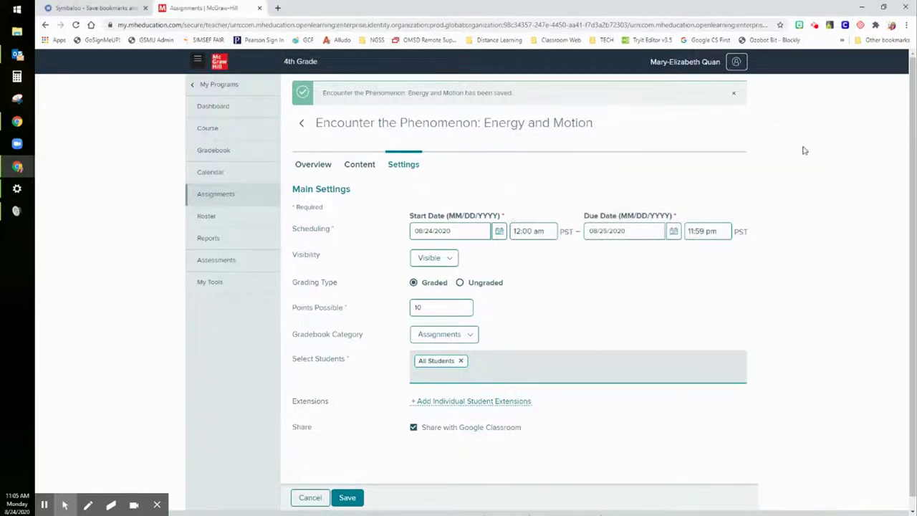
left_click(348, 500)
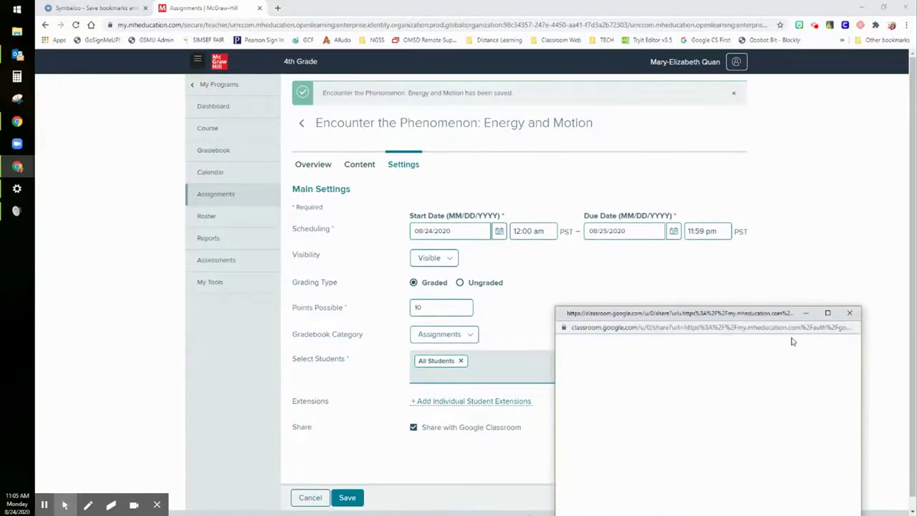
left_click(849, 314)
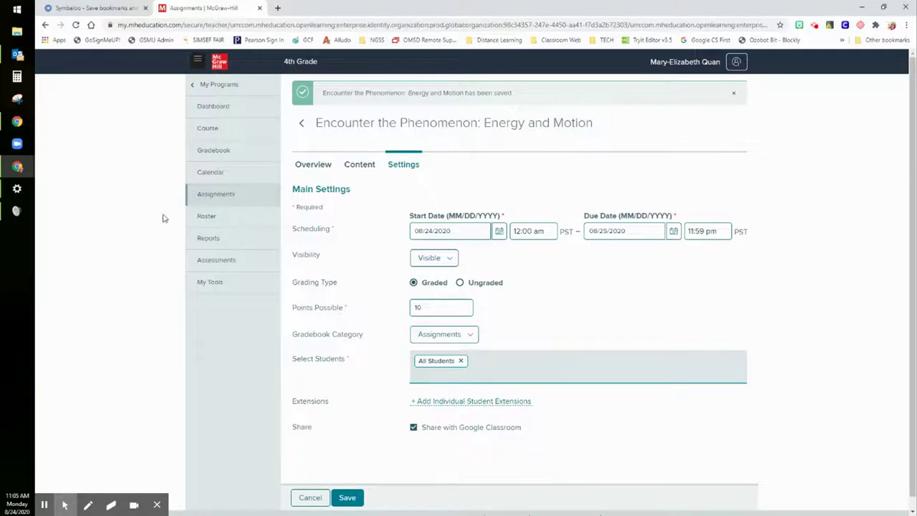
- Start emulating the first student listed in the 4th Grade roster
left_click(321, 166)
left_click(210, 217)
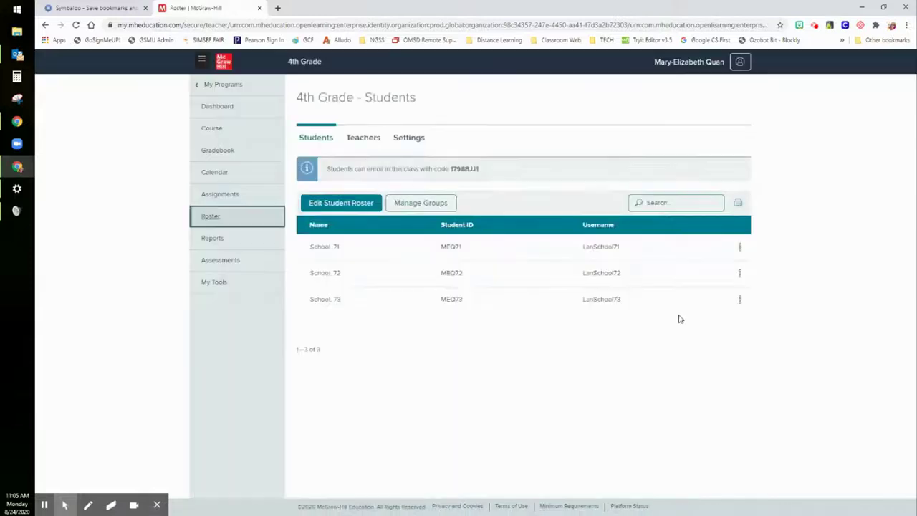
left_click(740, 248)
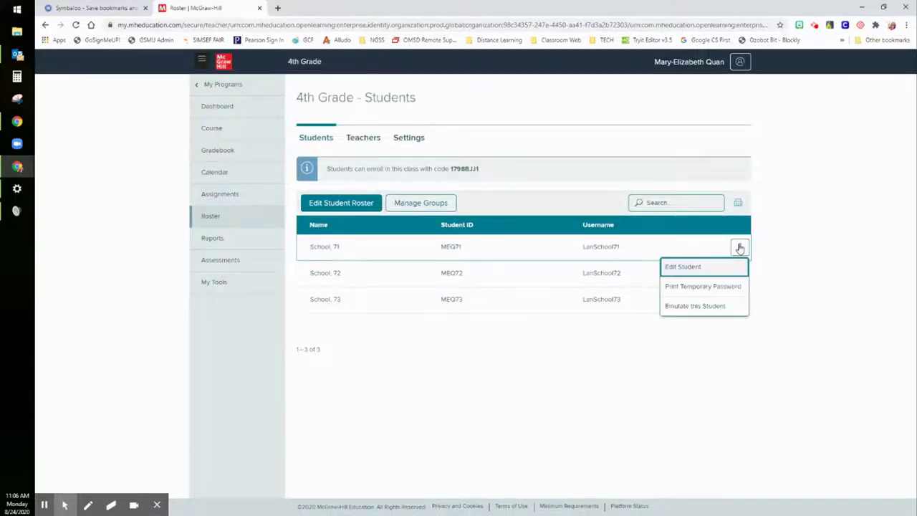
left_click(705, 306)
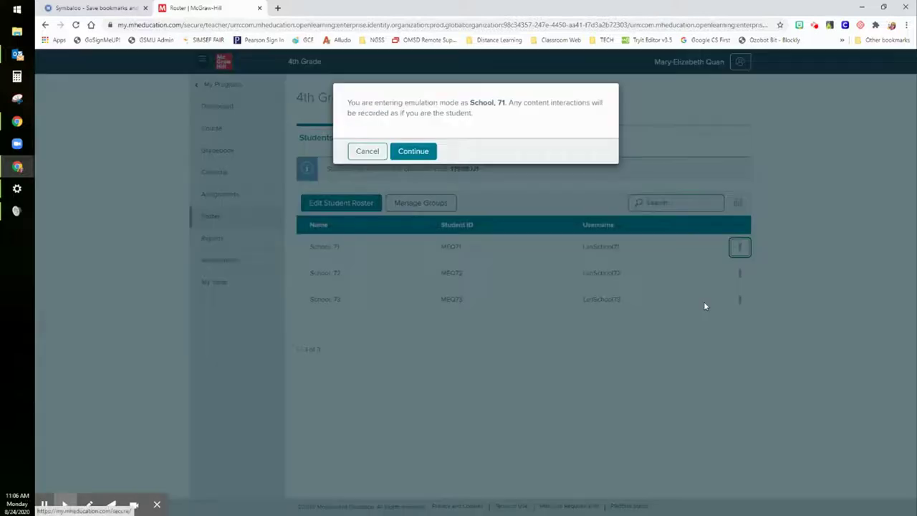
left_click(414, 151)
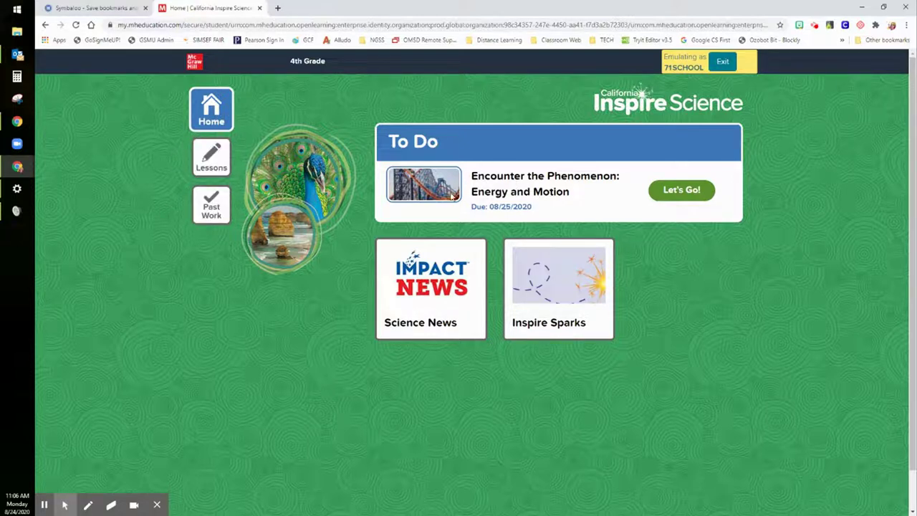
- Open the Encounter the Phenomenon assignment without resuming the last location, try its read-aloud audio, and return to page 1
left_click(673, 194)
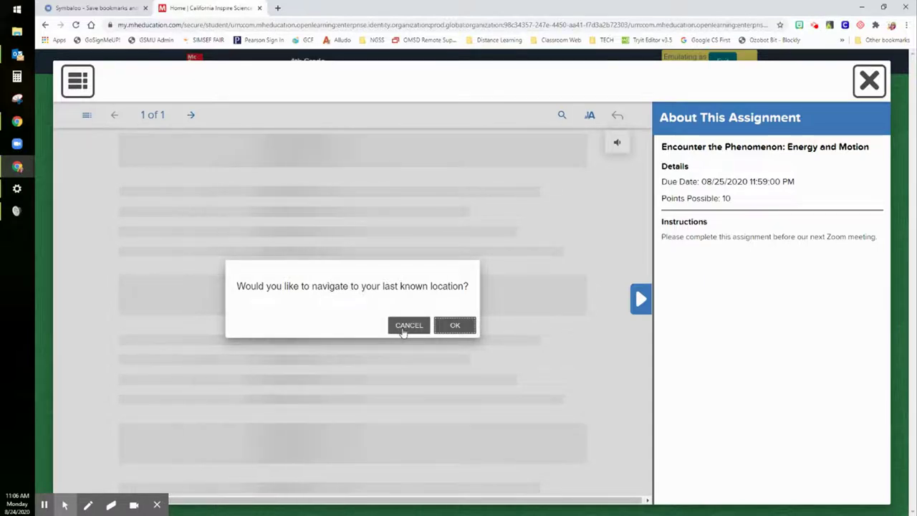
left_click(404, 331)
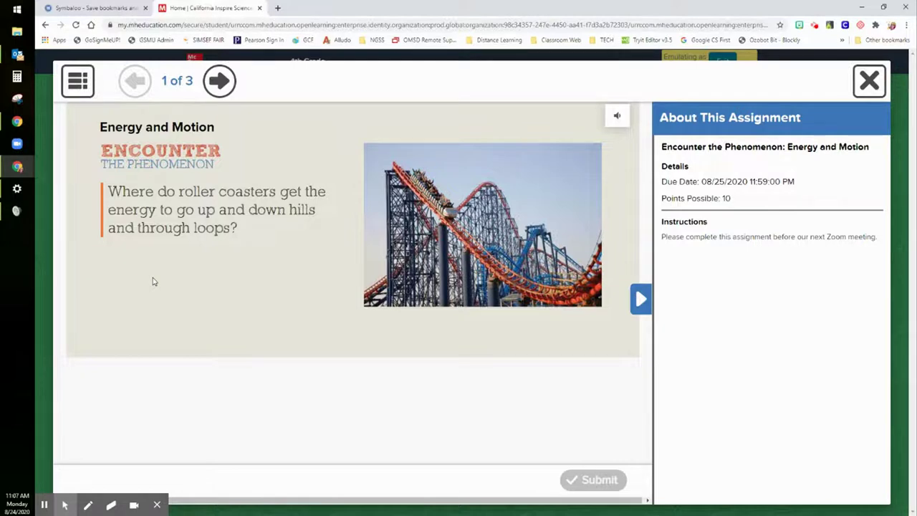
left_click(617, 117)
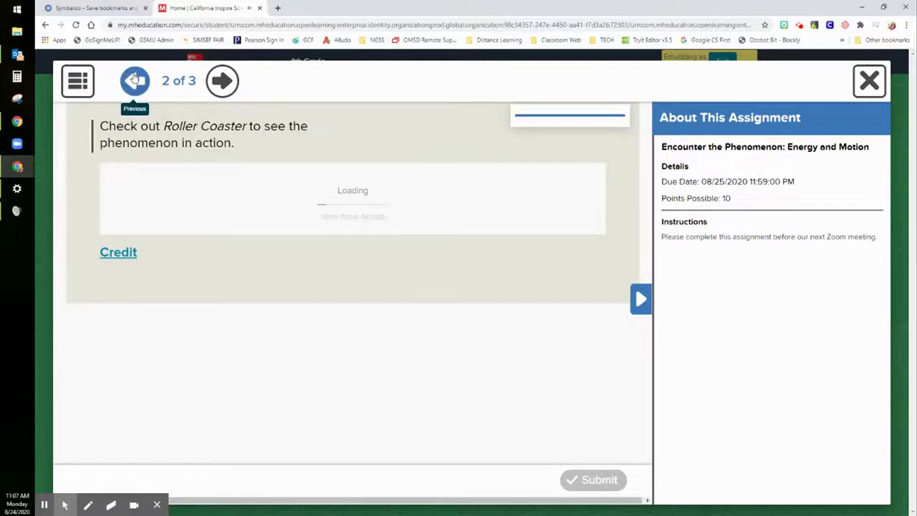
left_click(134, 81)
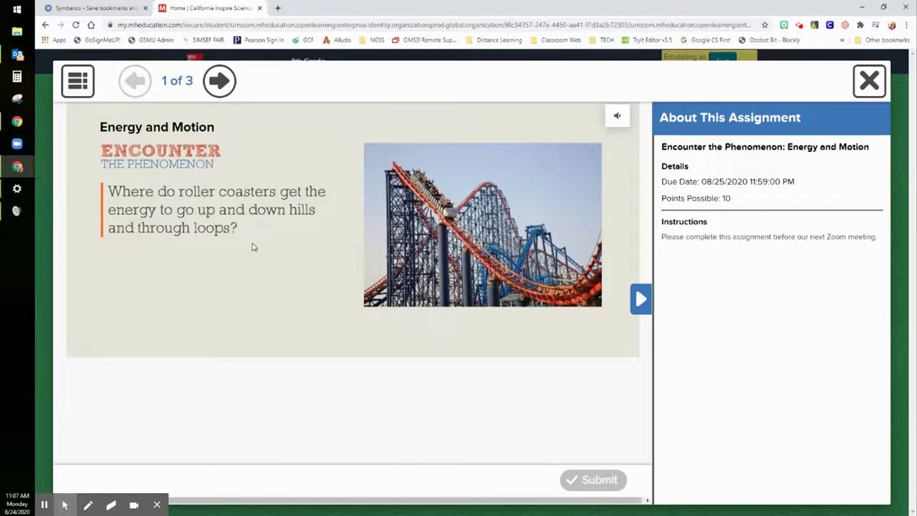
- View the roller coaster photo on page 1 enlarged, and close it again
left_click(401, 222)
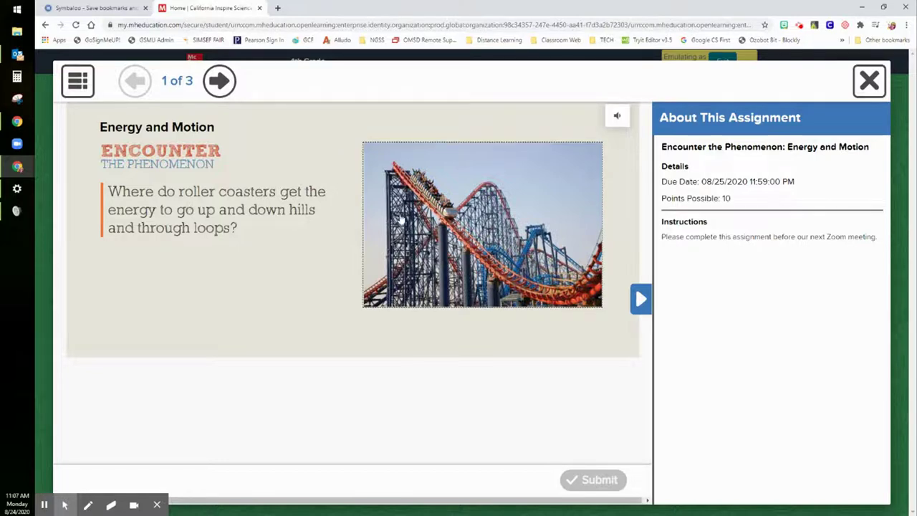
left_click(413, 212)
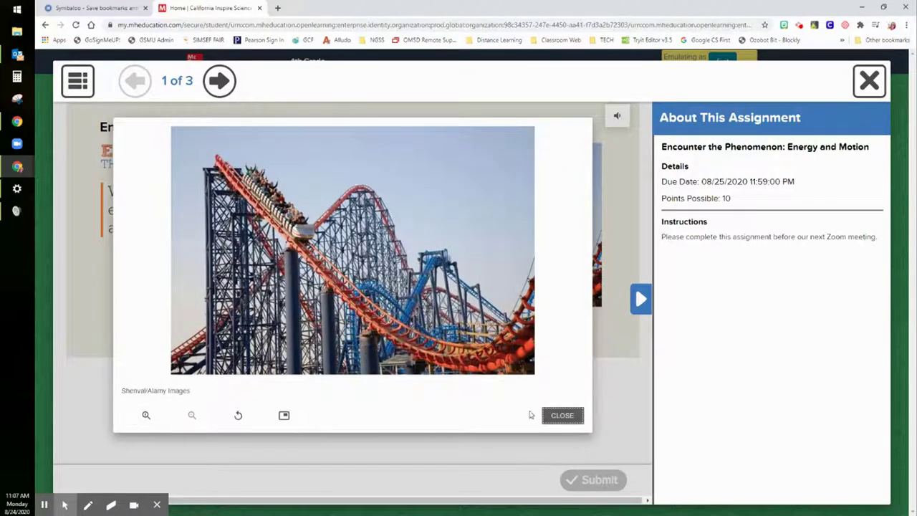
left_click(555, 414)
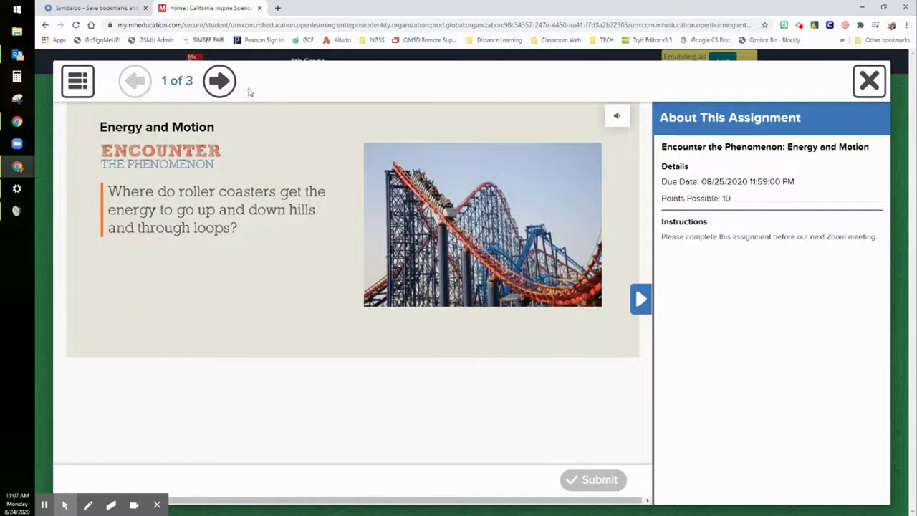
- Play a few seconds of the Roller Coaster video on page 2, pause it, and hide the assignment details
left_click(222, 81)
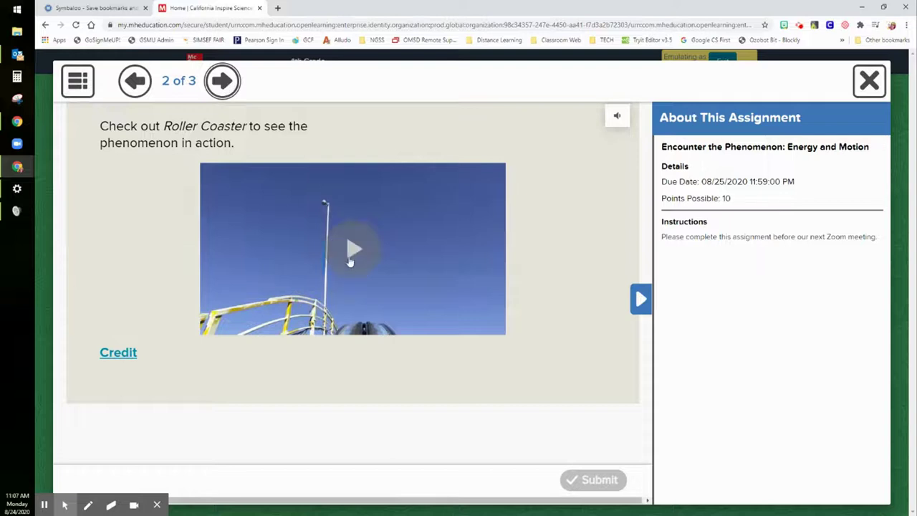
left_click(350, 261)
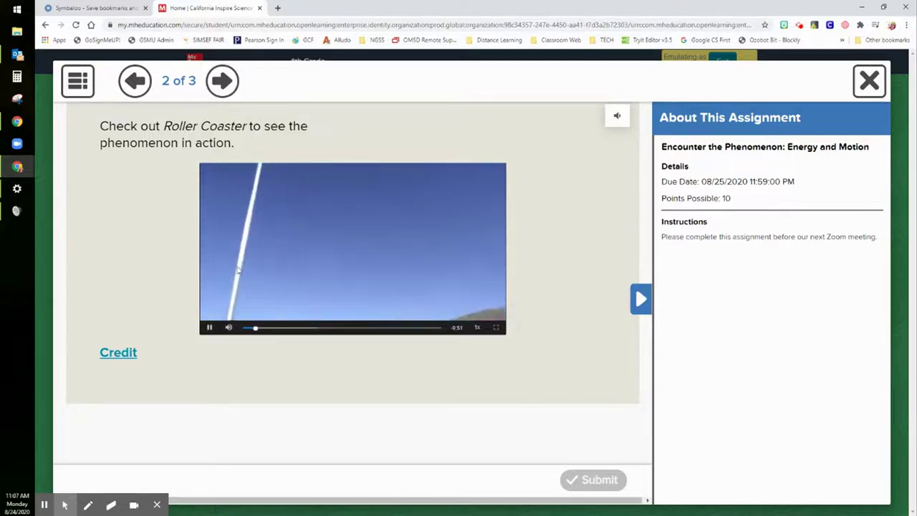
left_click(208, 328)
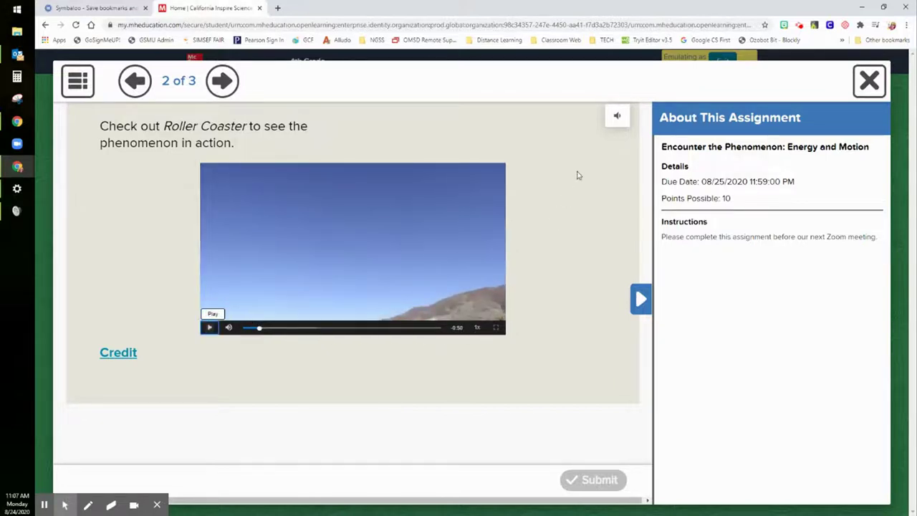
left_click(639, 299)
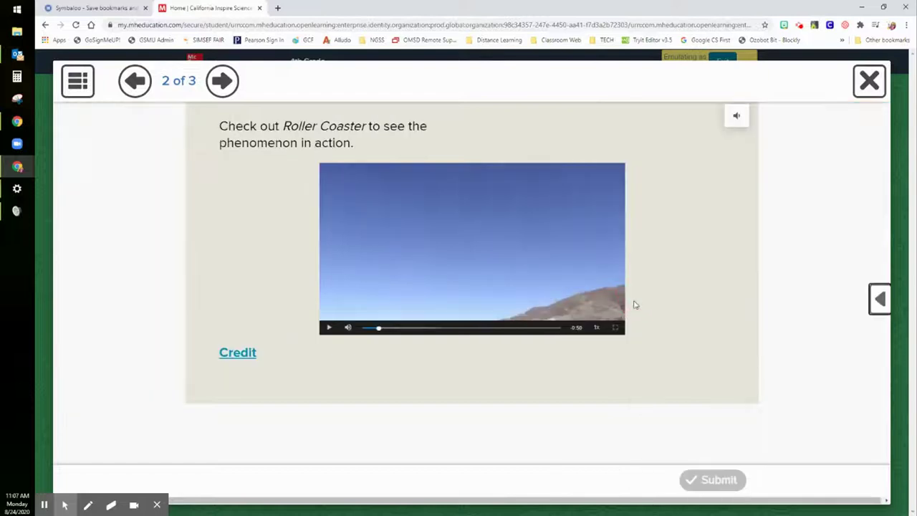
- Go to the Talk About It page and submit the student's assignment with its existing drawing
left_click(222, 80)
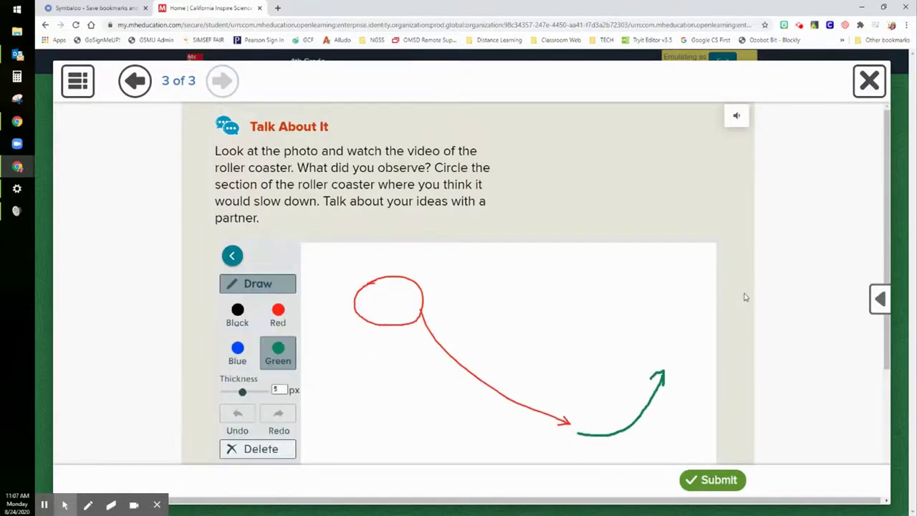
left_click(879, 300)
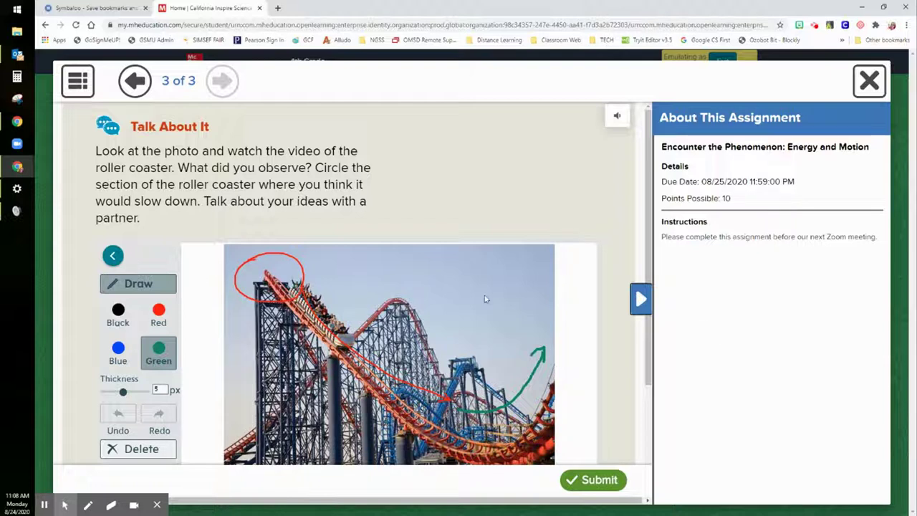
left_click(639, 300)
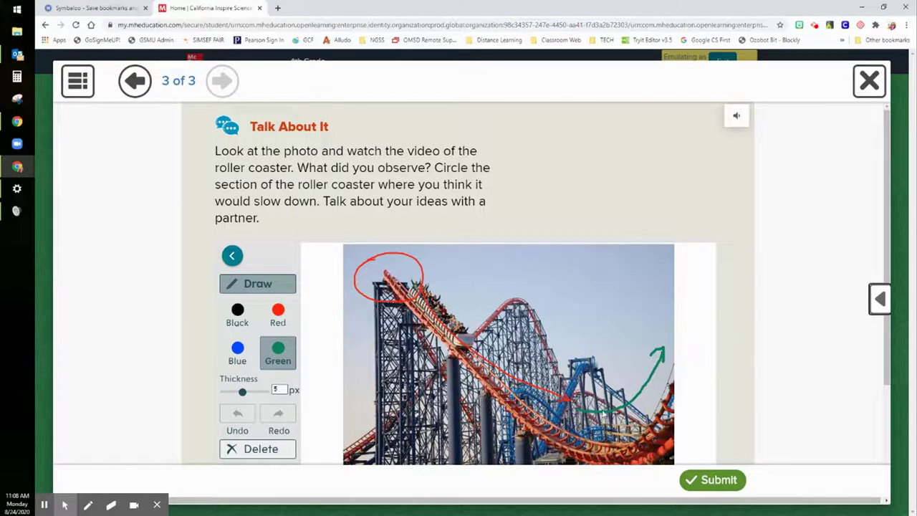
left_click(714, 481)
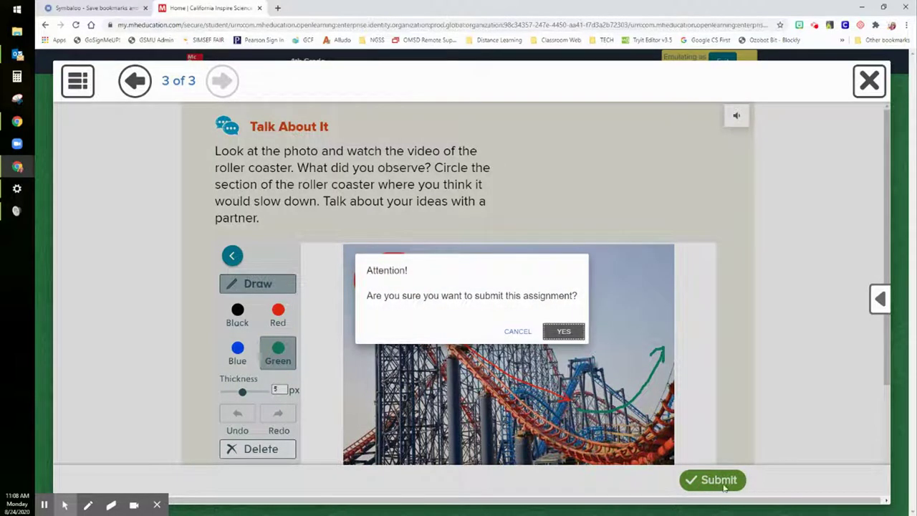
left_click(574, 331)
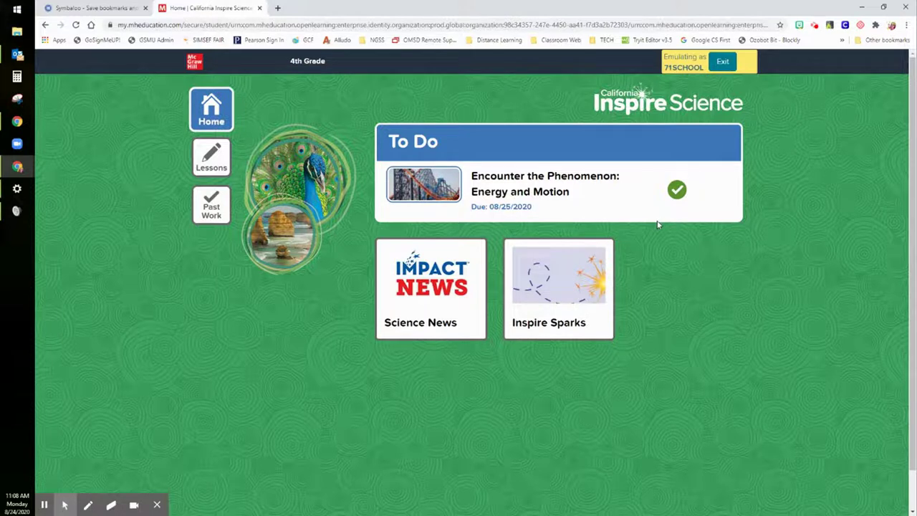
- Exit student emulation and open the Encounter the Phenomenon assignment's submissions to grade
left_click(723, 61)
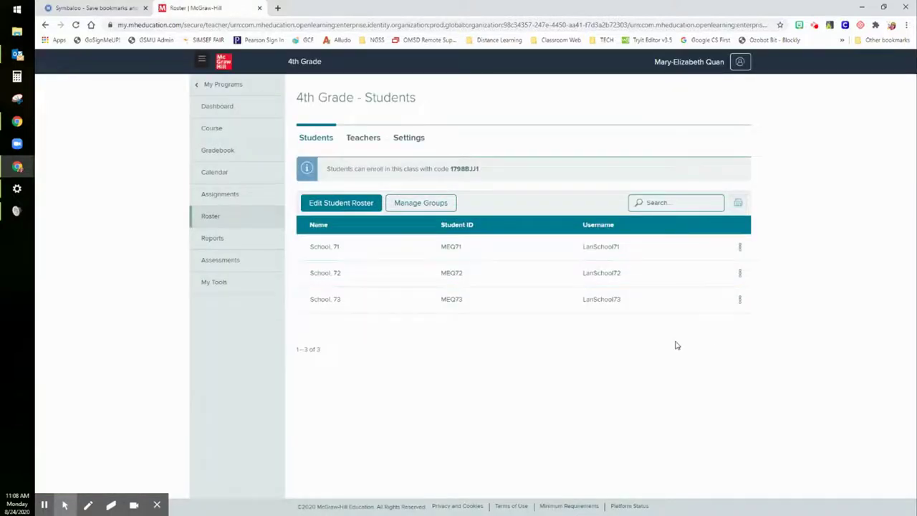
left_click(213, 198)
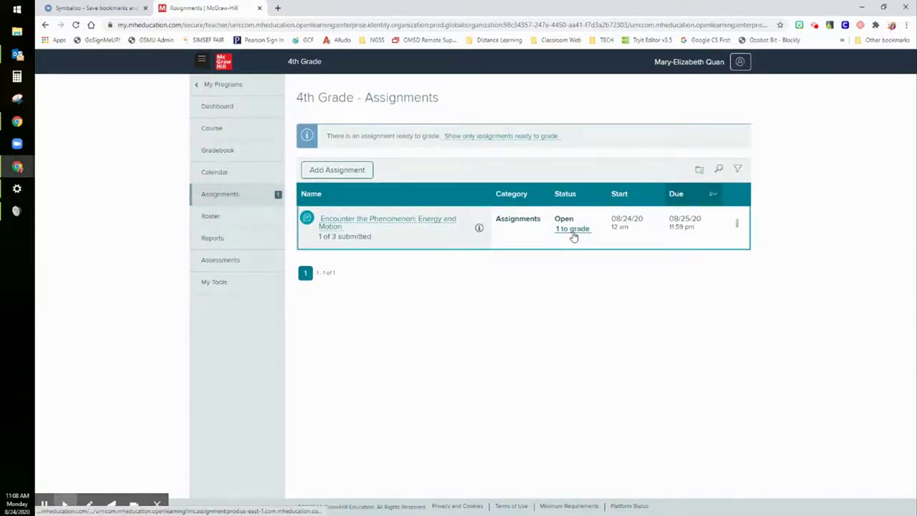
left_click(573, 235)
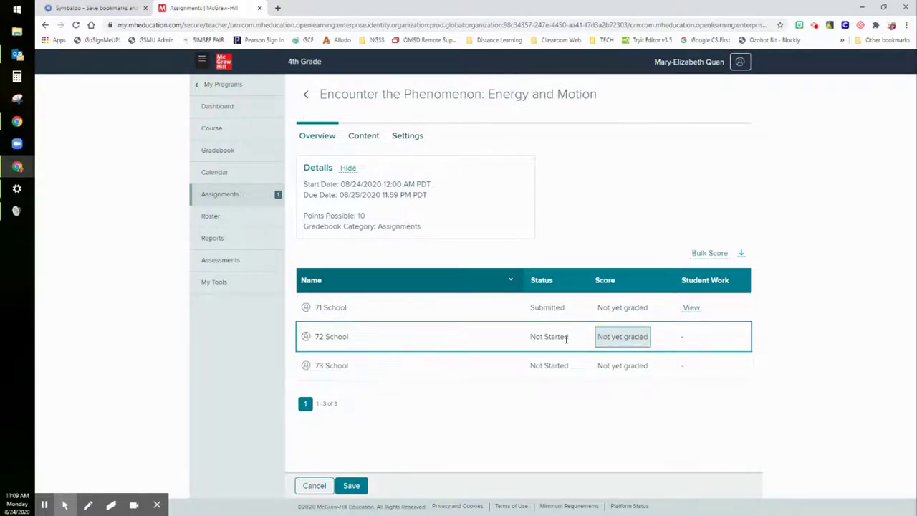
- Add the note "Don't forget to complete this by tomorrow." to the second student's ungraded score and save it
left_click(609, 338)
left_click(623, 340)
left_click(512, 341)
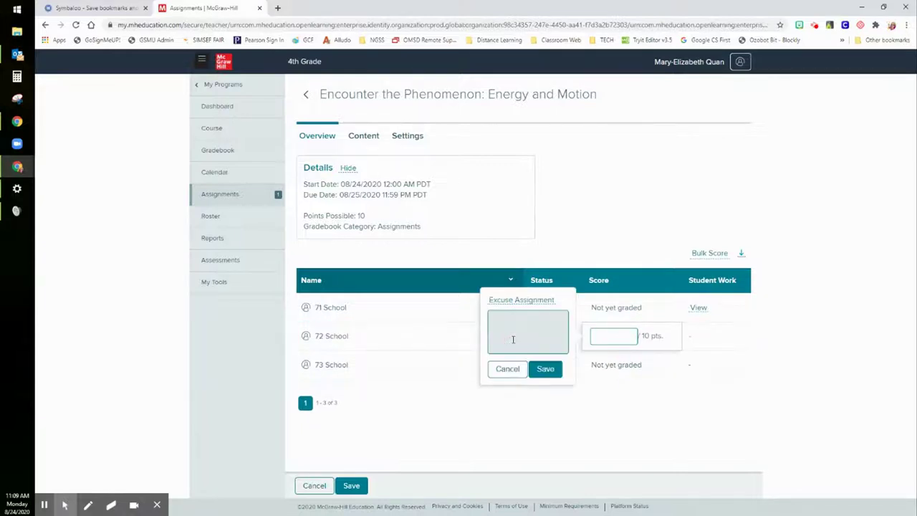
left_click(513, 339)
type("Don't forget to complete this by tomorrow.")
left_click(538, 370)
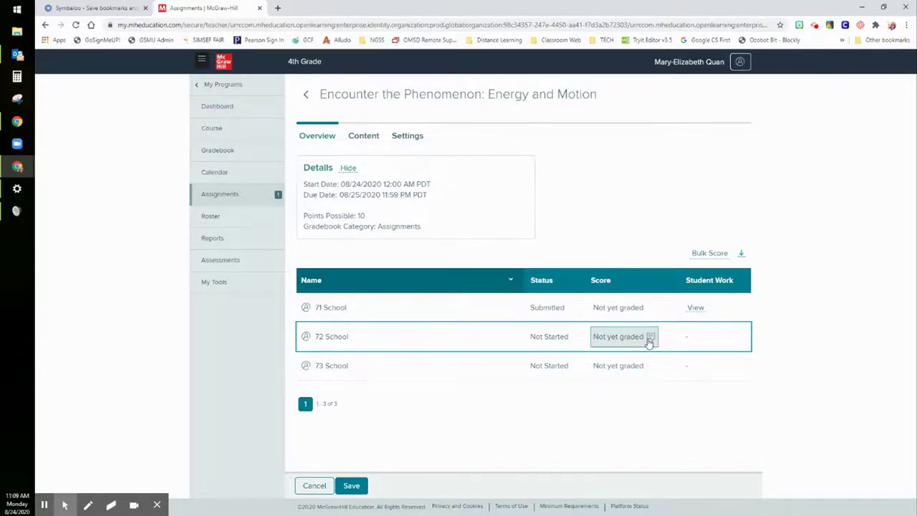
- Open the class roster and enter emulation mode as the second student
left_click(208, 216)
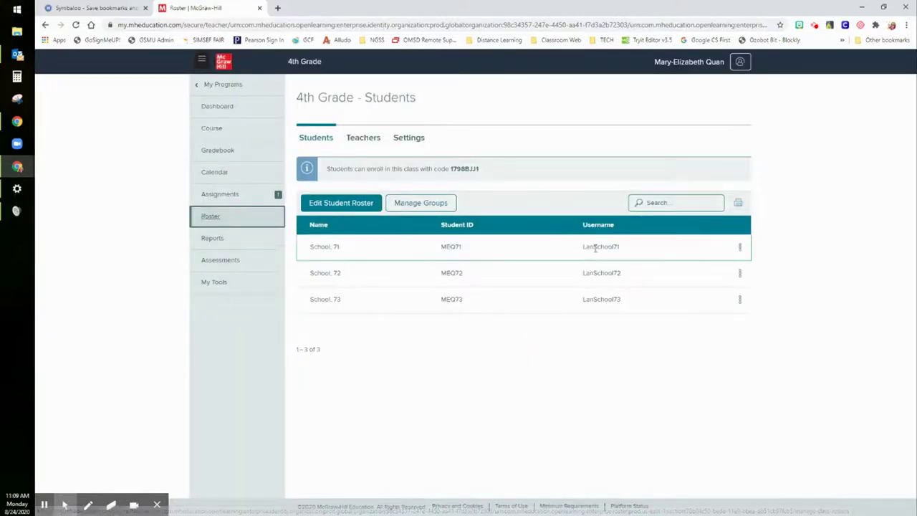
right_click(747, 277)
left_click(743, 274)
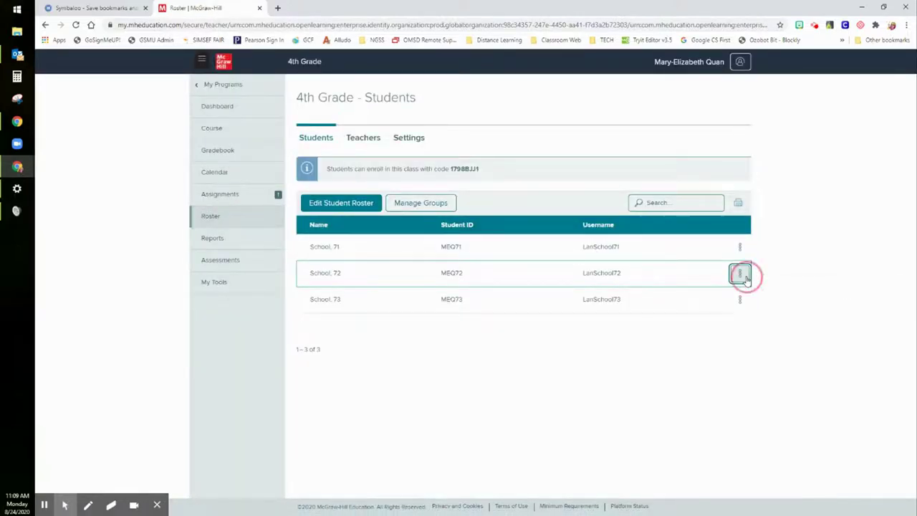
left_click(727, 331)
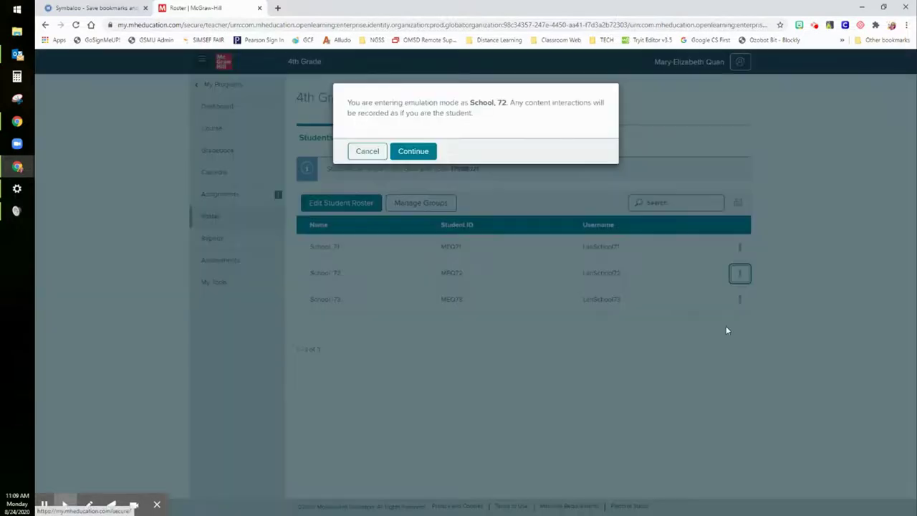
left_click(405, 155)
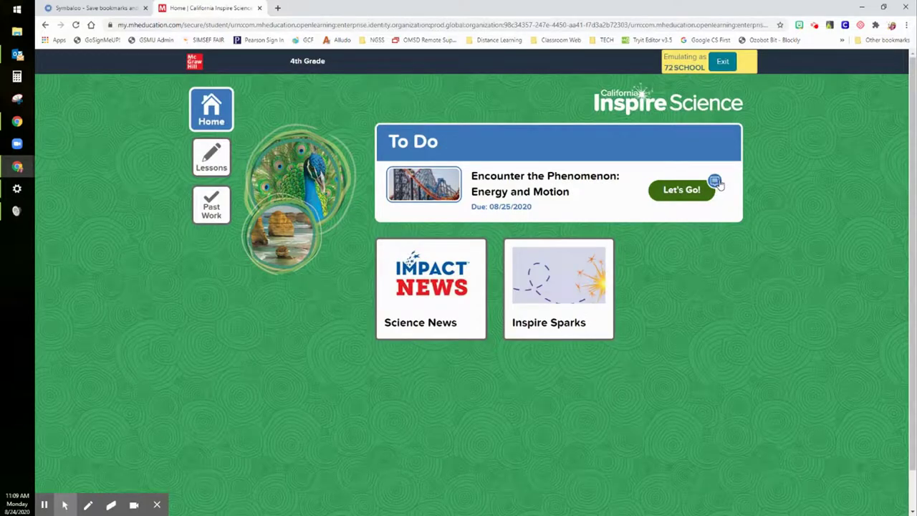
- Open the Encounter the Phenomenon assignment to view the teacher note, close it, and exit student emulation
left_click(658, 190)
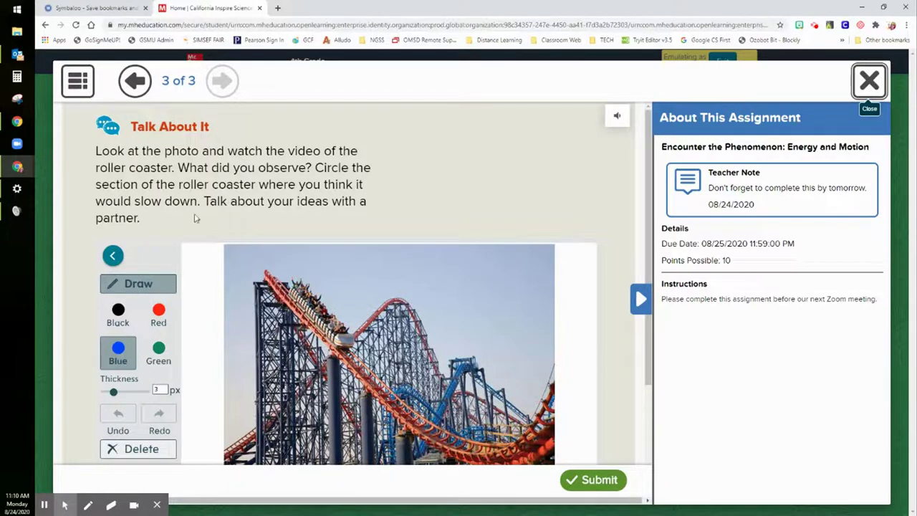
left_click(864, 84)
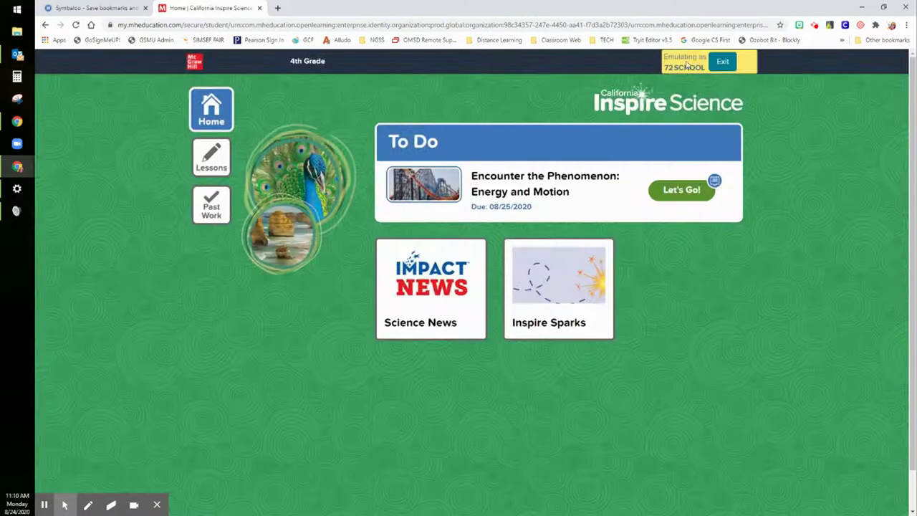
left_click(725, 65)
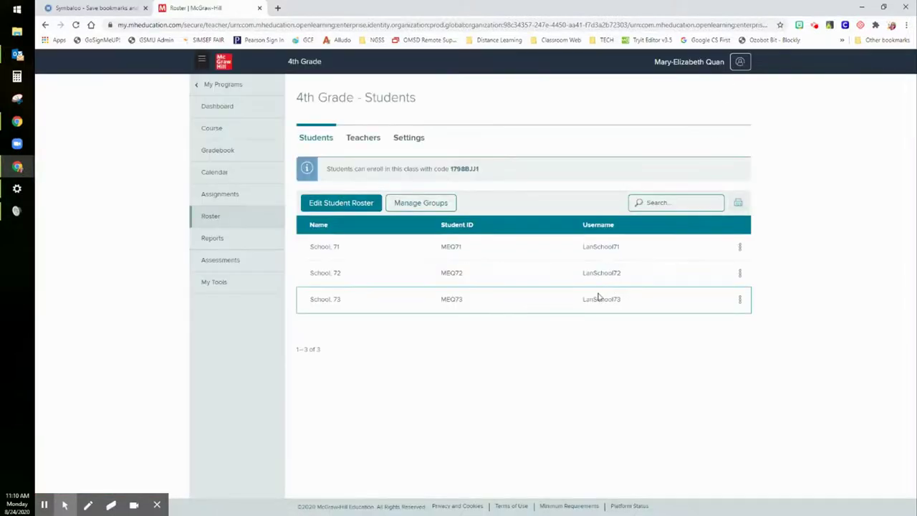
- Open the Encounter the Phenomenon submissions to grade and look through the first student's submitted Talk About It page
left_click(222, 197)
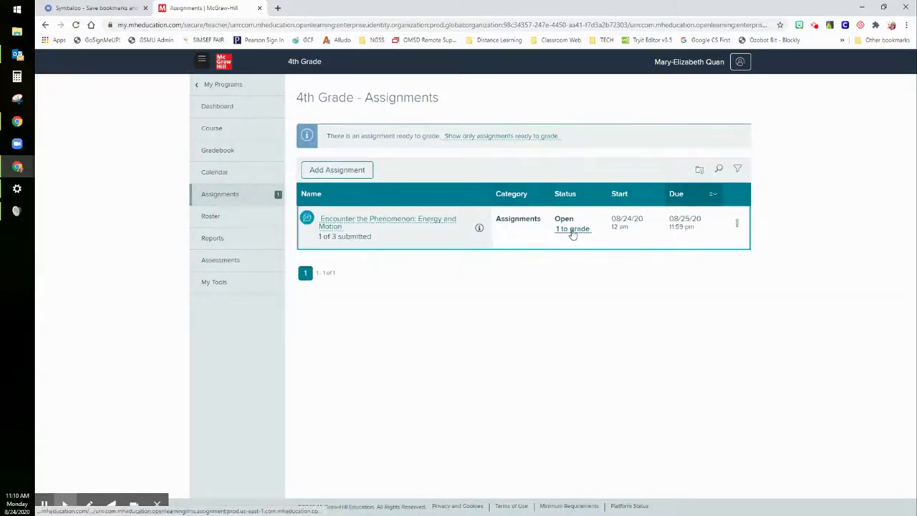
left_click(572, 231)
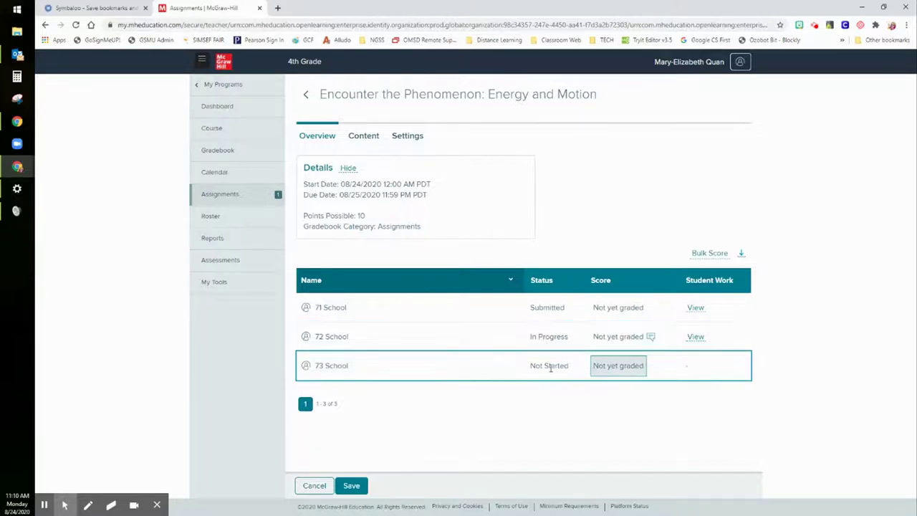
left_click(690, 309)
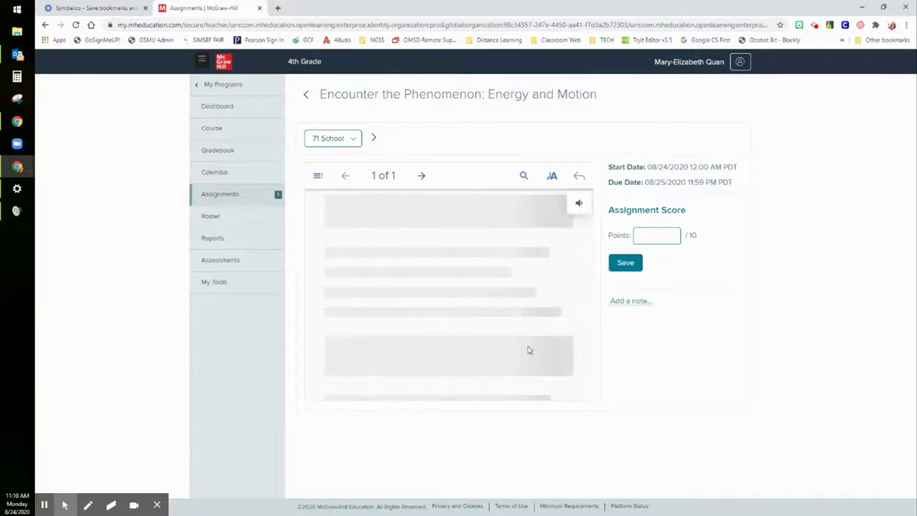
scroll(534, 372, "down", 5)
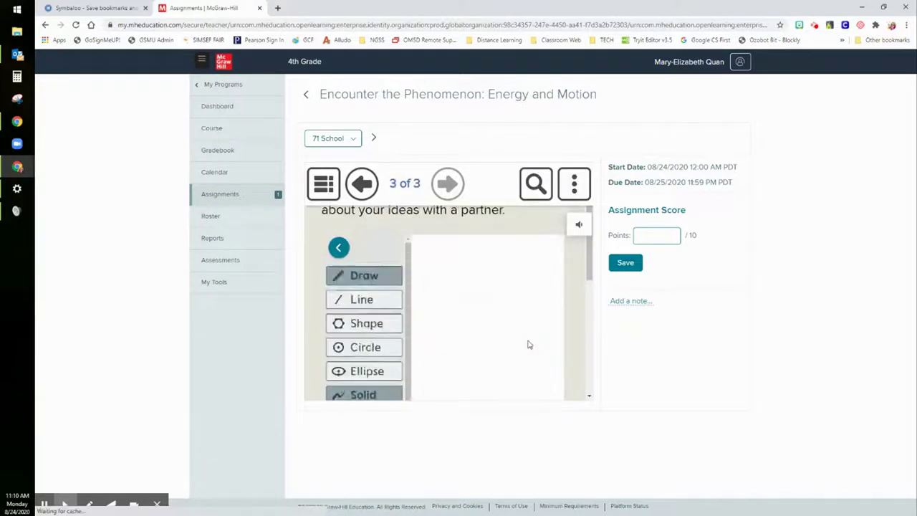
scroll(528, 345, "down", 1)
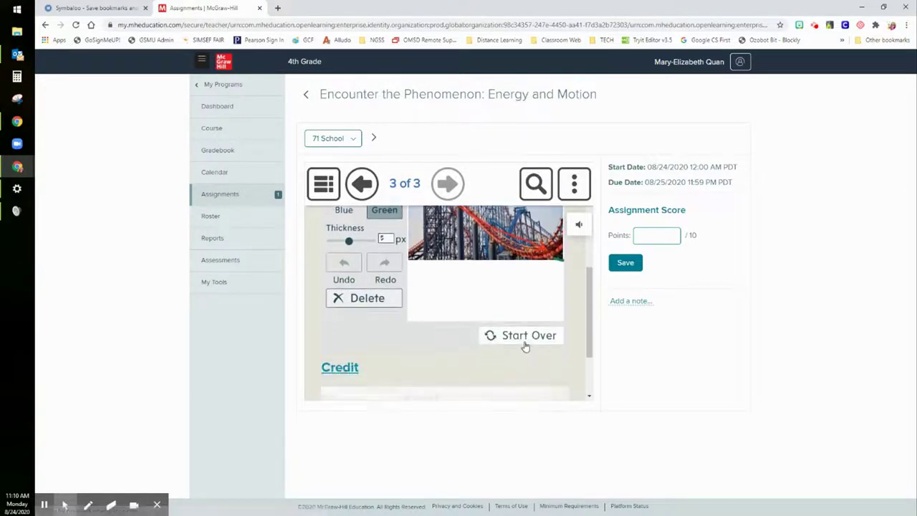
scroll(525, 346, "down", 2)
scroll(523, 343, "up", 4)
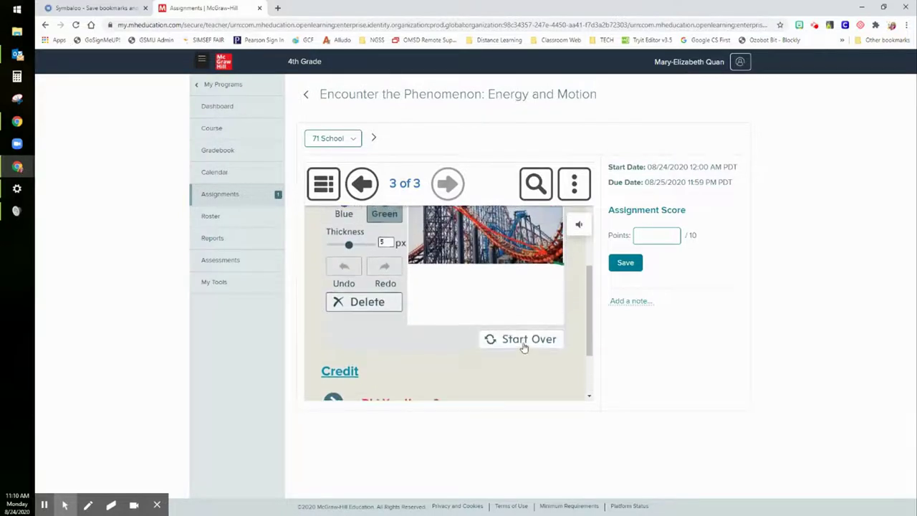
left_click(535, 184)
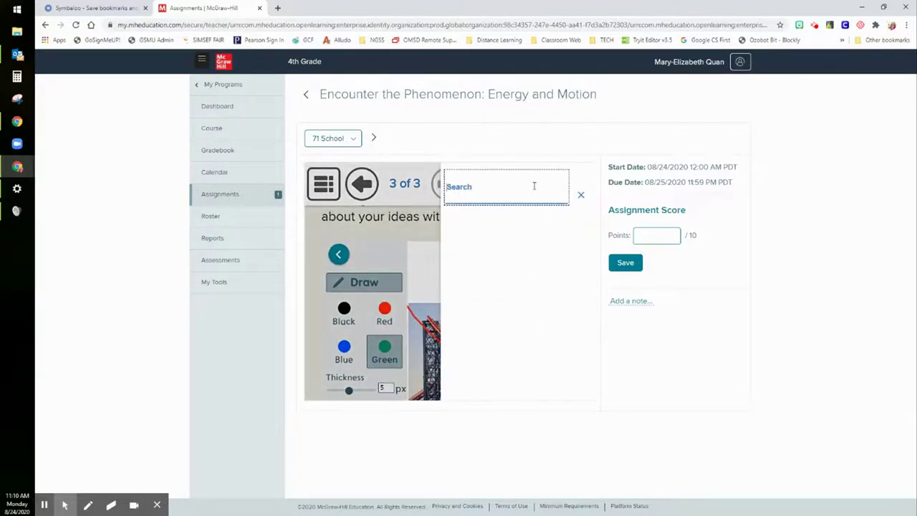
left_click(580, 196)
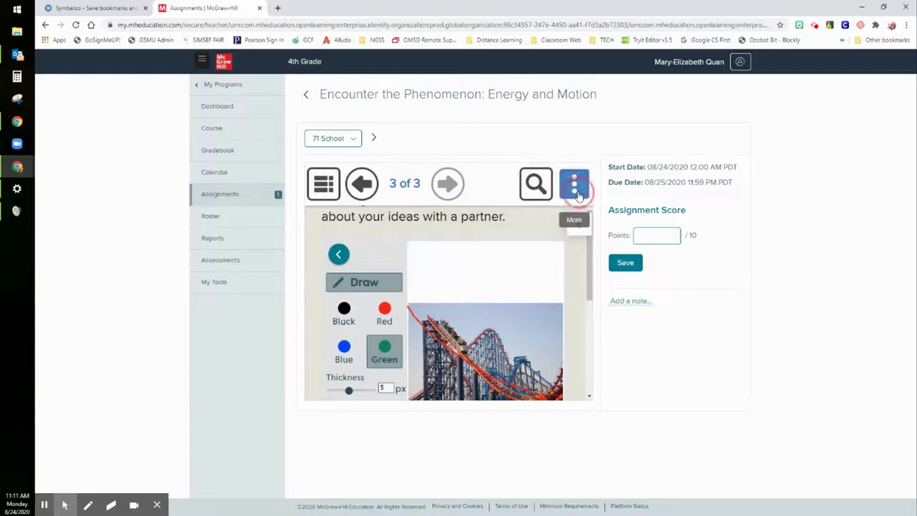
left_click(579, 195)
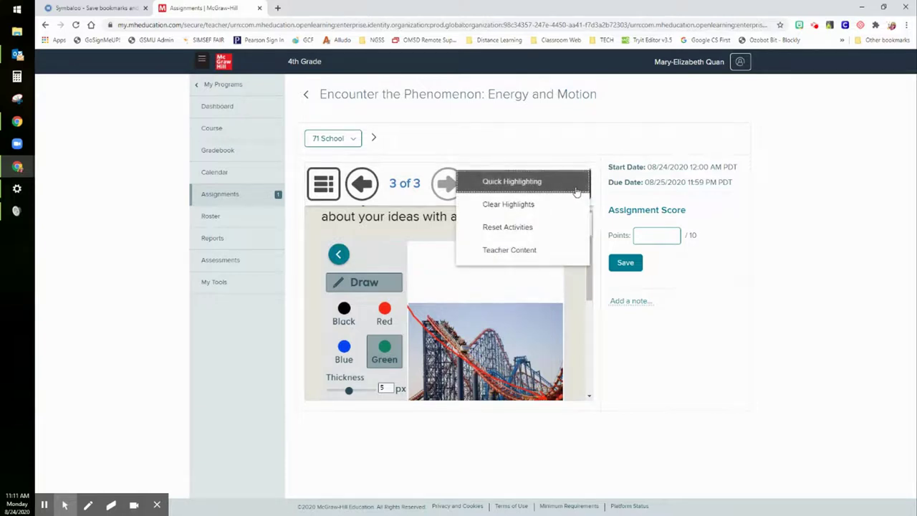
left_click(576, 190)
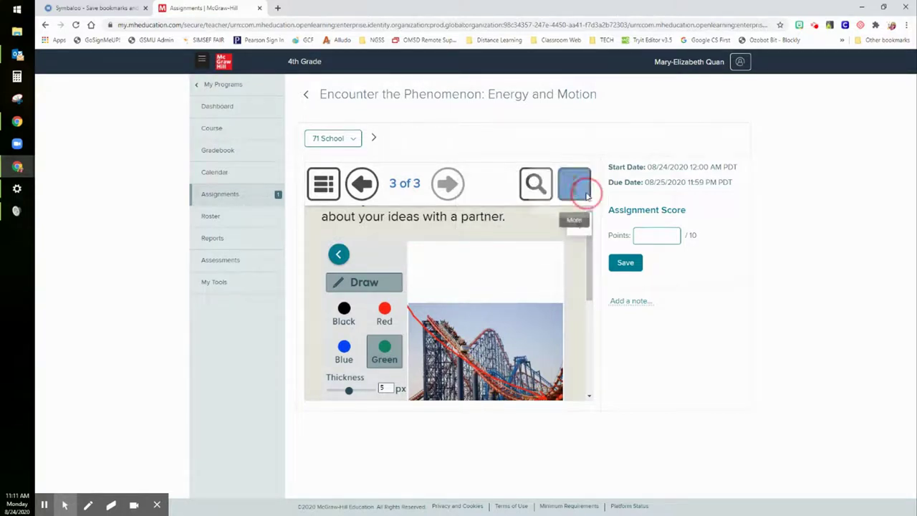
left_click(581, 186)
left_click(477, 184)
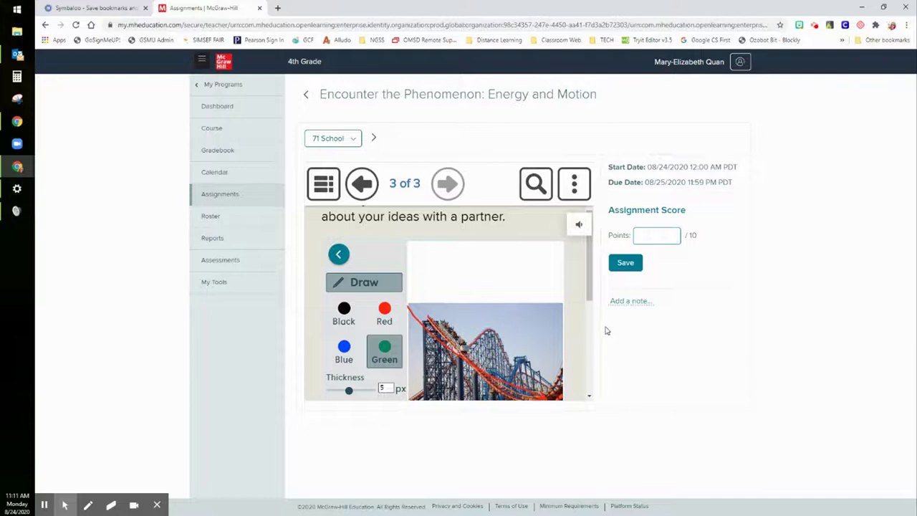
- Collapse the drawing tools to review the student's whole drawing, and save an assignment score of 10 points
left_click(339, 253)
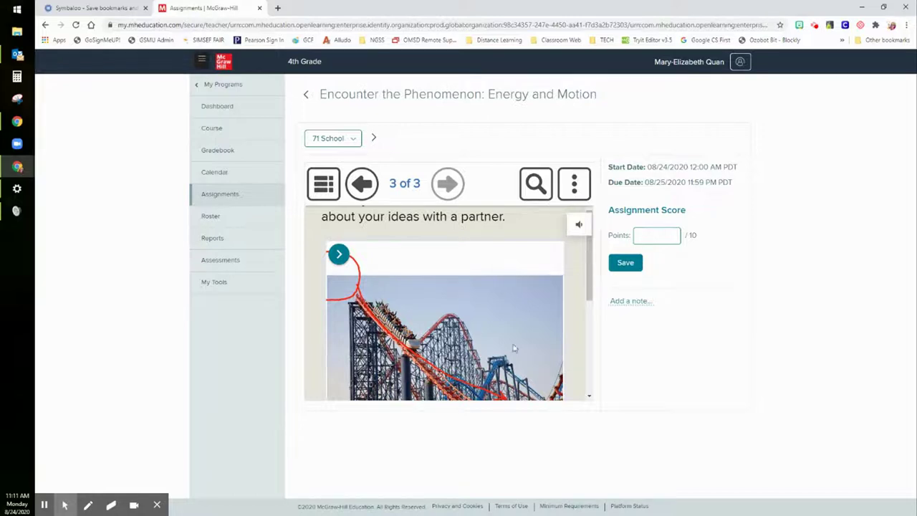
mouse_move(587, 278)
left_mouse_down()
mouse_move(579, 368)
mouse_move(588, 248)
mouse_move(585, 292)
left_mouse_up()
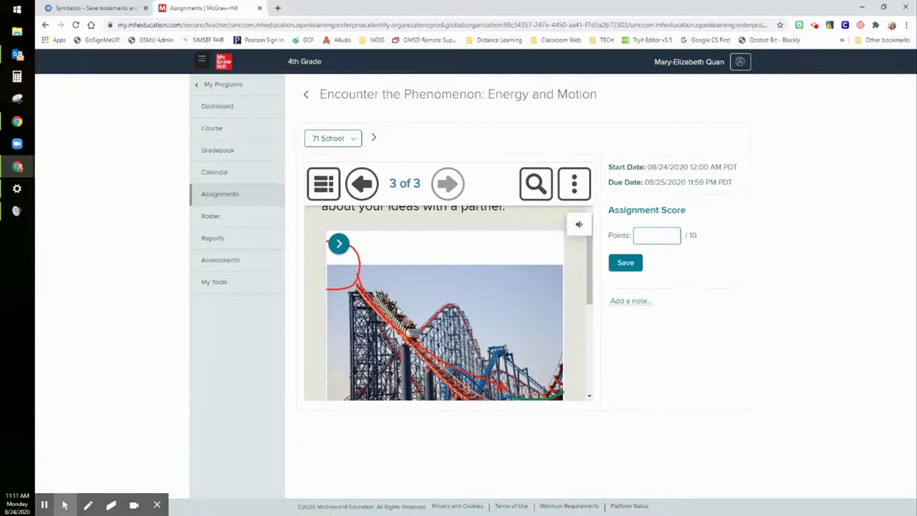
scroll(587, 284, "up", 2)
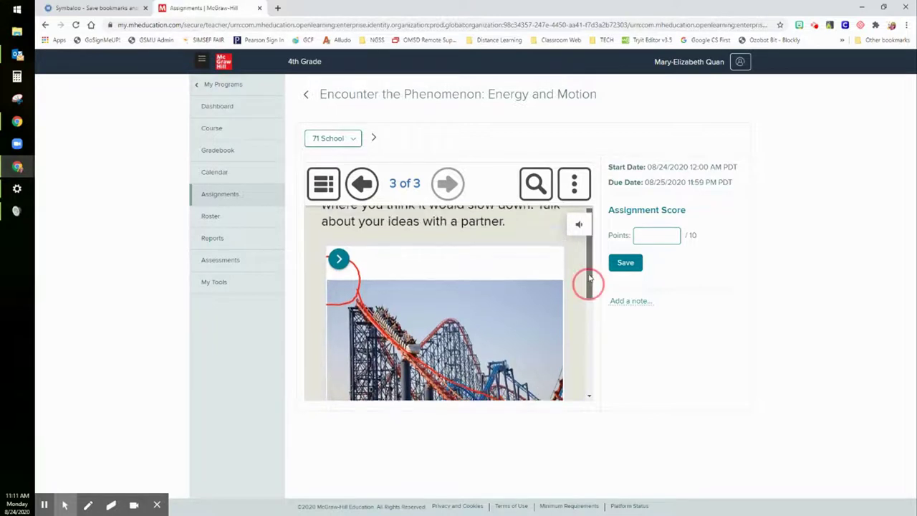
left_click(650, 233)
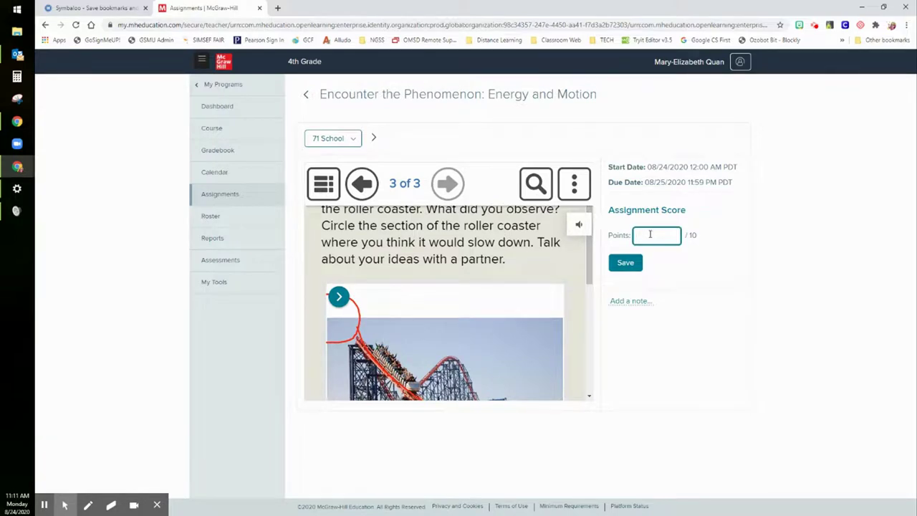
left_click(629, 263)
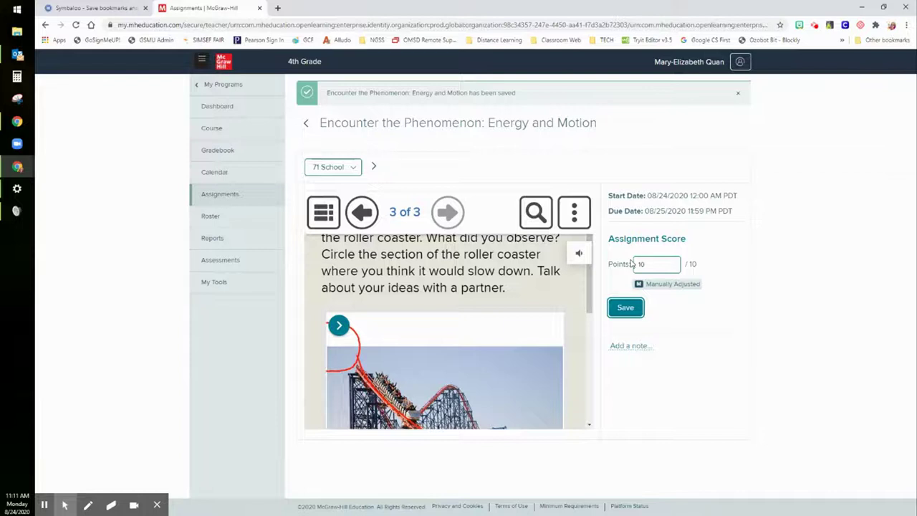
- Add and save a note praising the identified slower points and asking how the student knows the roster coaster slows there, and save the score again
left_click(633, 346)
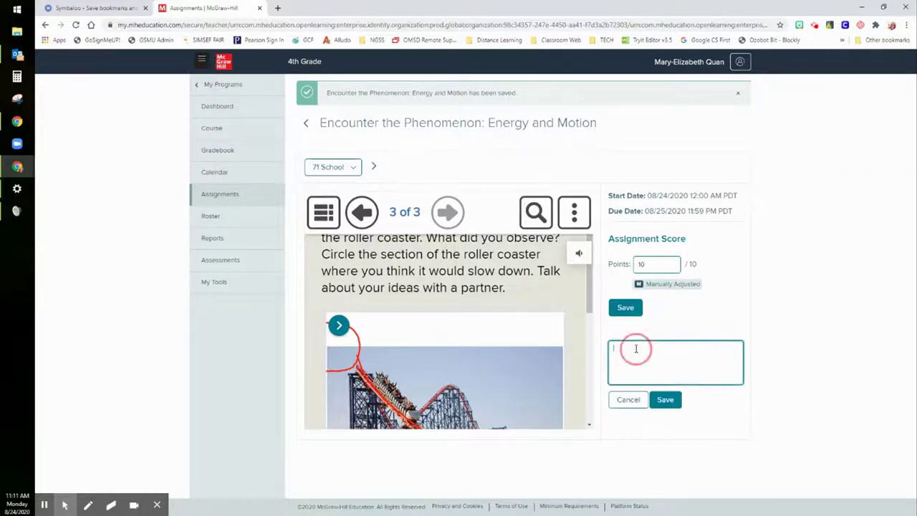
type("Go")
key("ctrl+v")
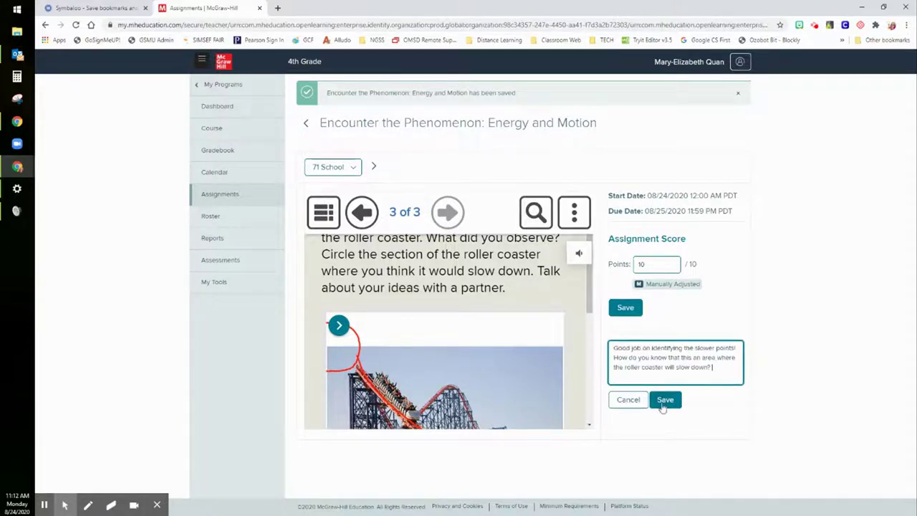
left_click(665, 399)
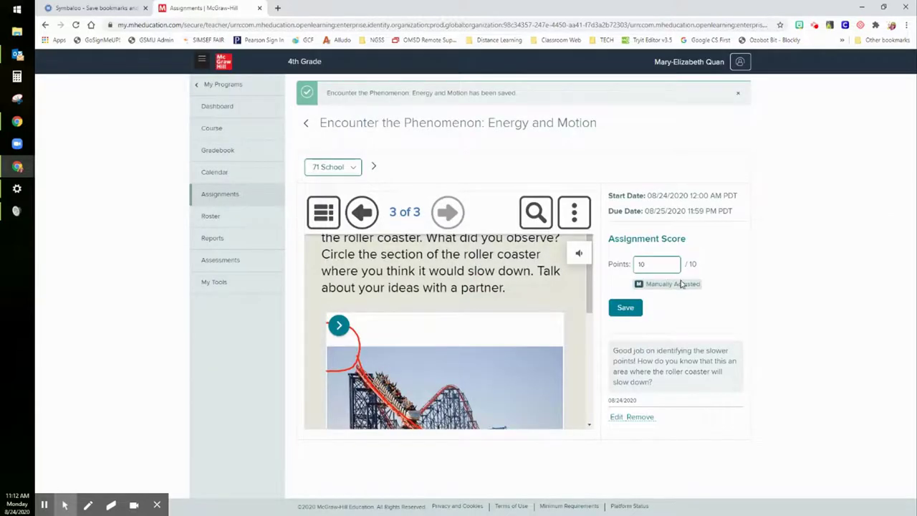
left_click(624, 308)
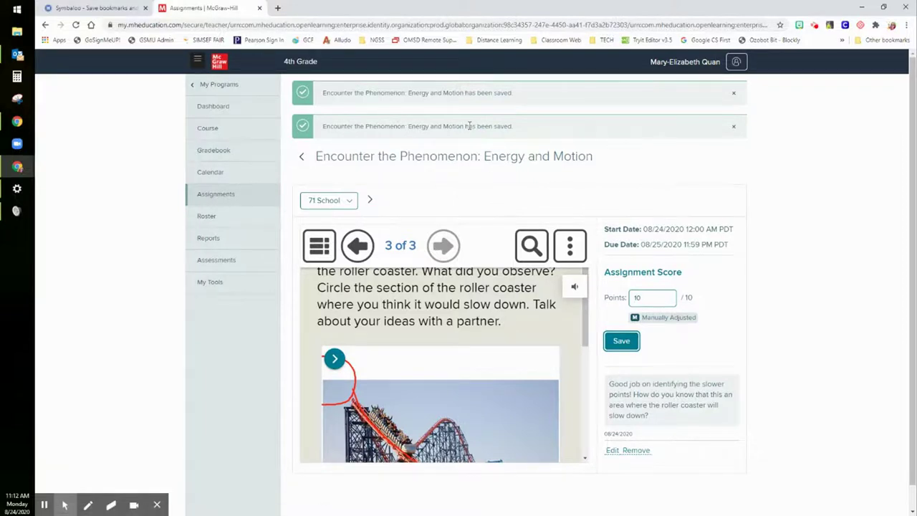
- Dismiss both saved notices and return through the assignments list to the Encounter the Phenomenon overview
left_click(734, 127)
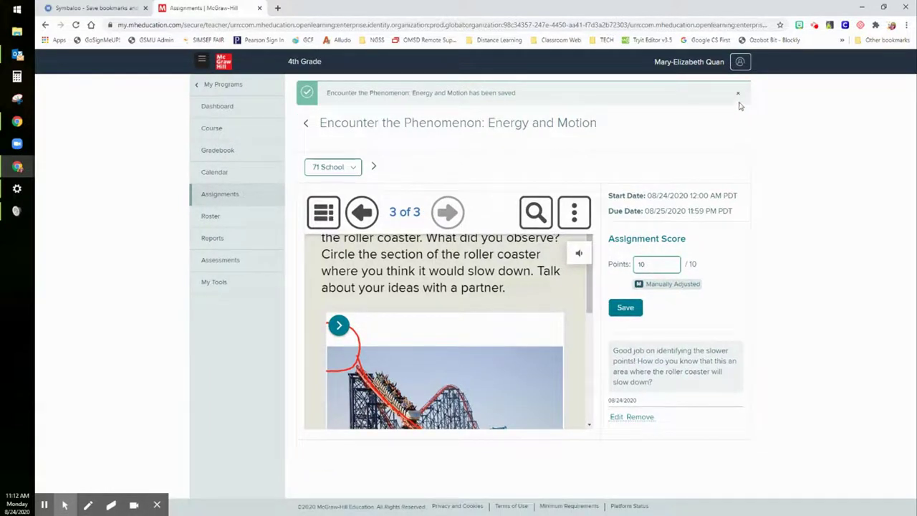
left_click(738, 94)
left_click(212, 195)
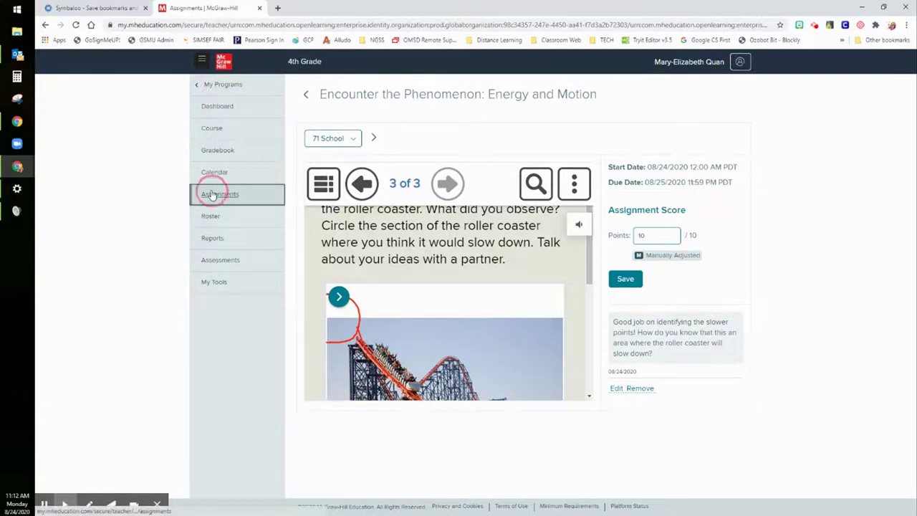
left_click(451, 189)
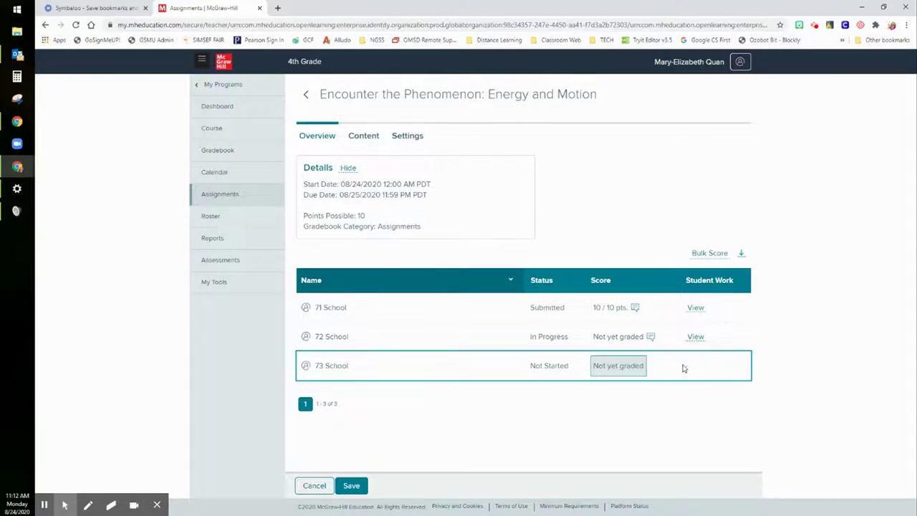
- View the Bulk Score options, close them without entering a score, and go to the class dashboard
left_click(710, 254)
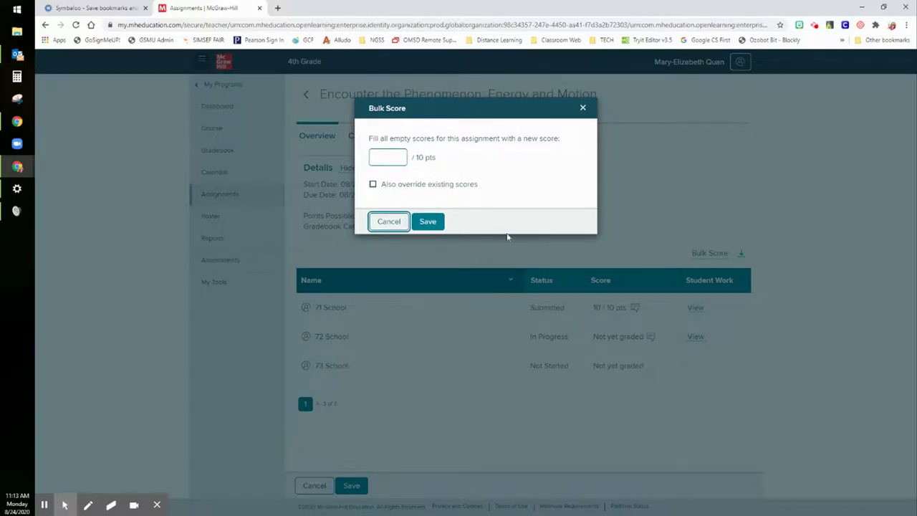
left_click(582, 109)
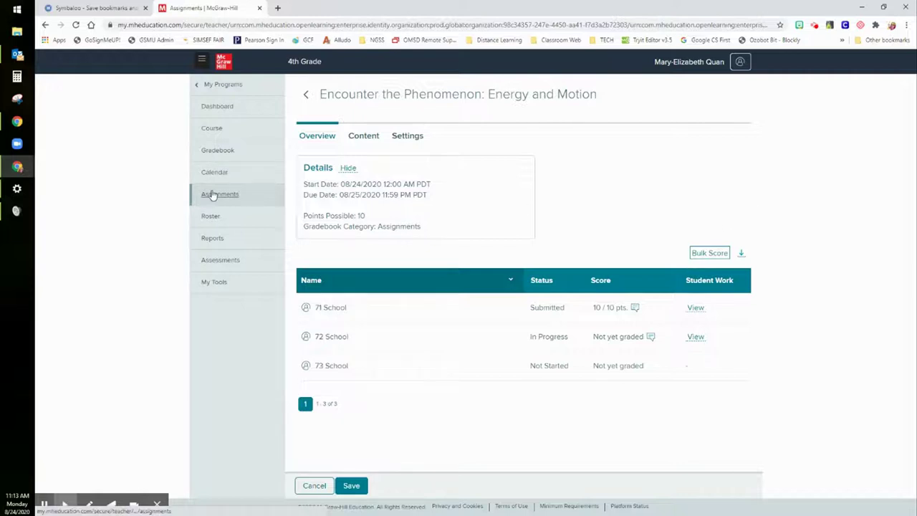
left_click(216, 108)
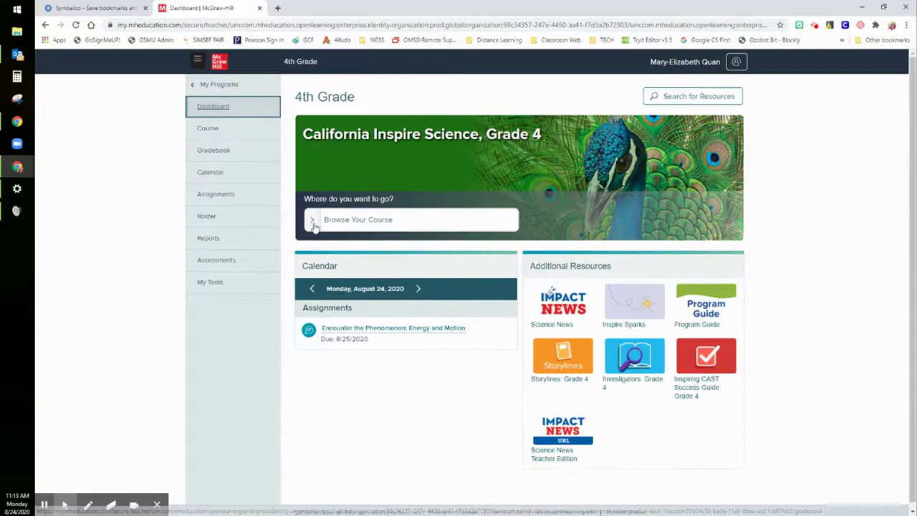
- Open Lesson 1: Forces and Motion from the Energy and Motion module and collapse its Science Probe section
left_click(314, 223)
left_click(330, 291)
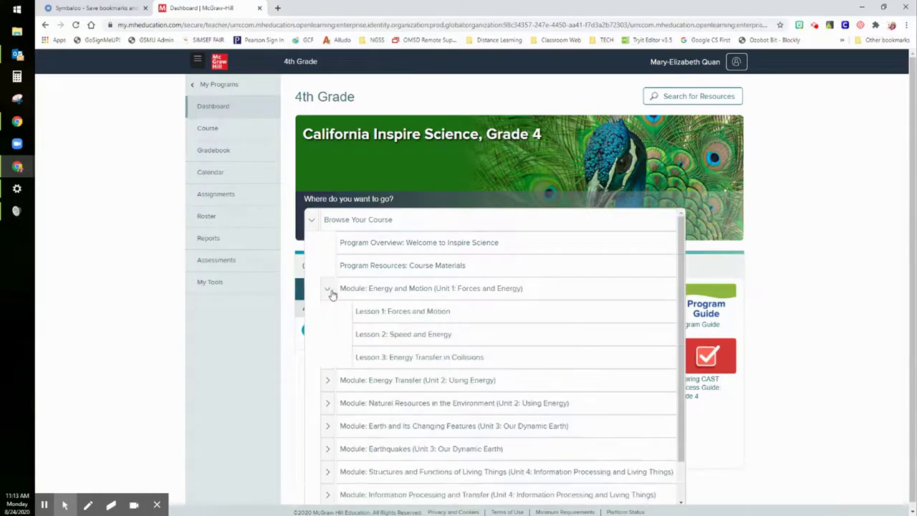
left_click(373, 313)
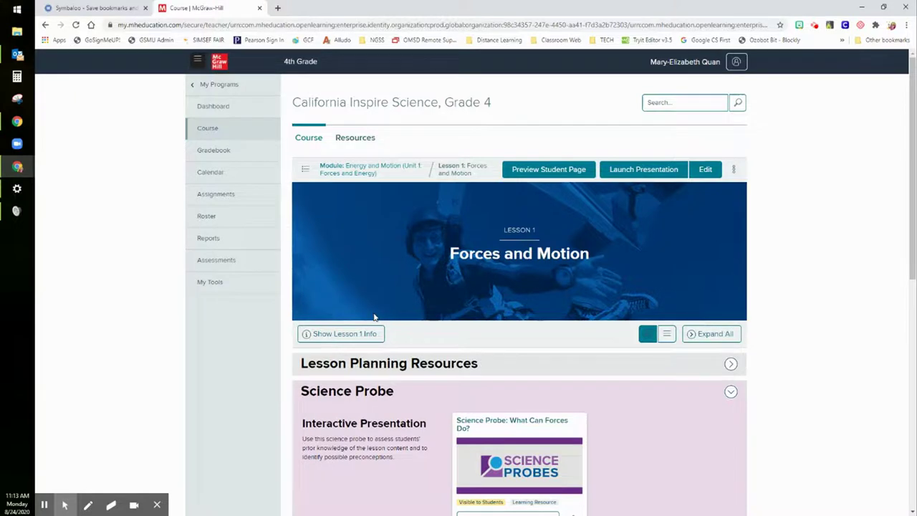
left_click(731, 391)
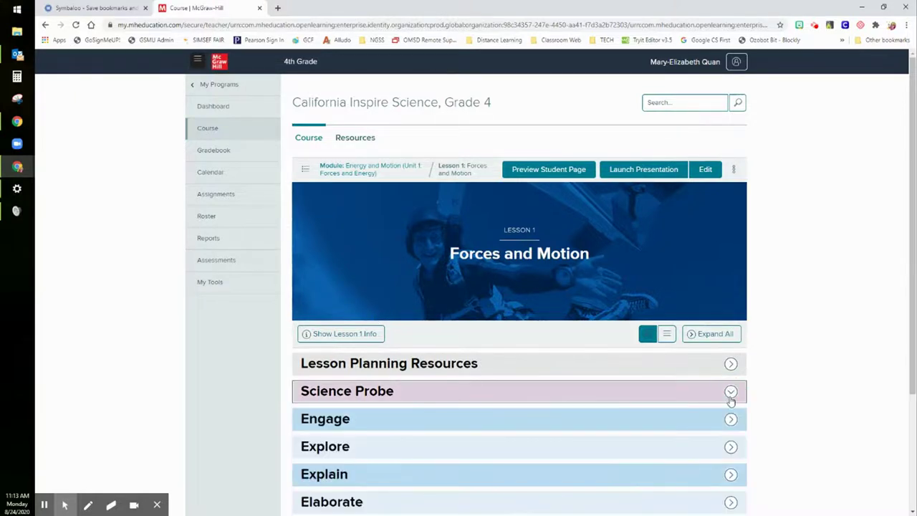
- Examine the resources in the lesson's Engage and Explore sections, collapsing each section after viewing it
scroll(720, 411, "down", 1)
scroll(719, 411, "down", 1)
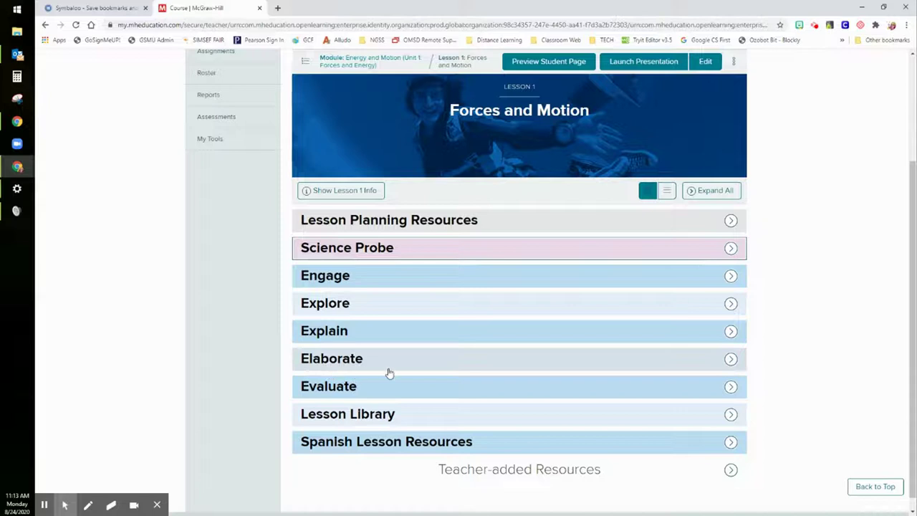
left_click(730, 277)
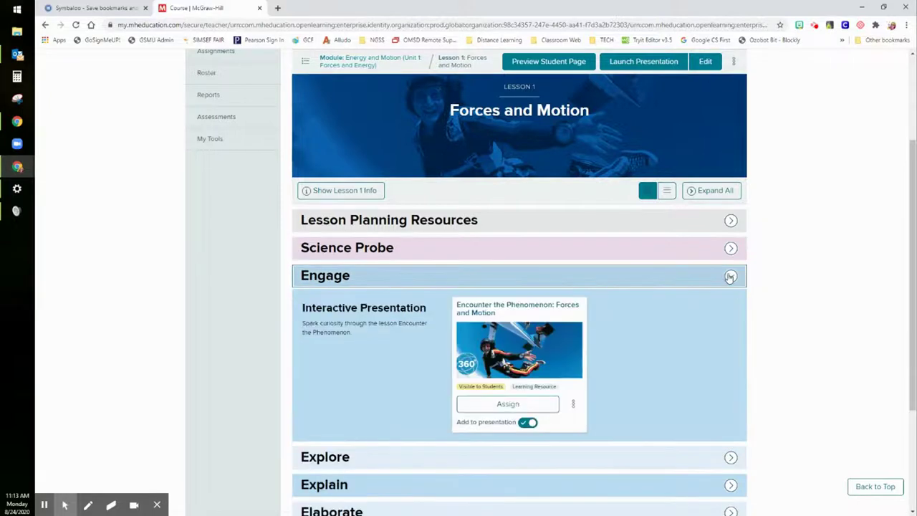
left_click(730, 276)
left_click(732, 305)
scroll(758, 338, "down", 2)
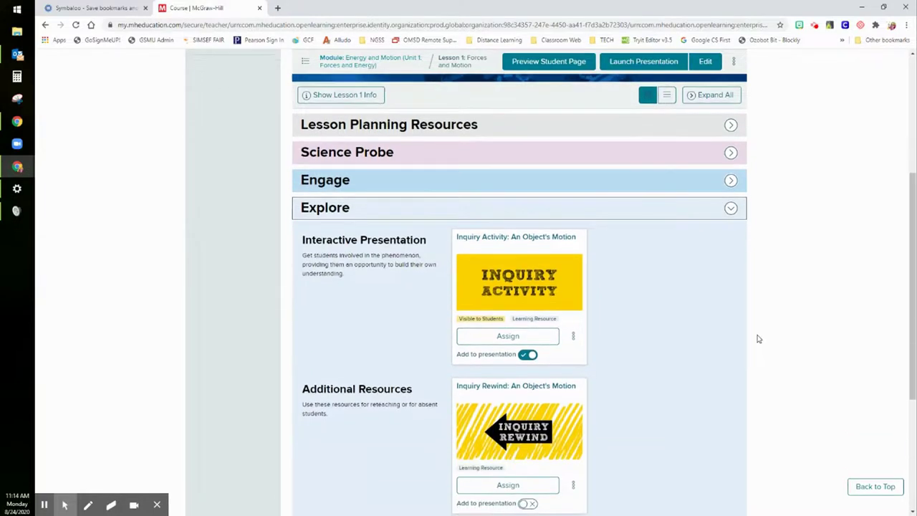
scroll(747, 319, "down", 1)
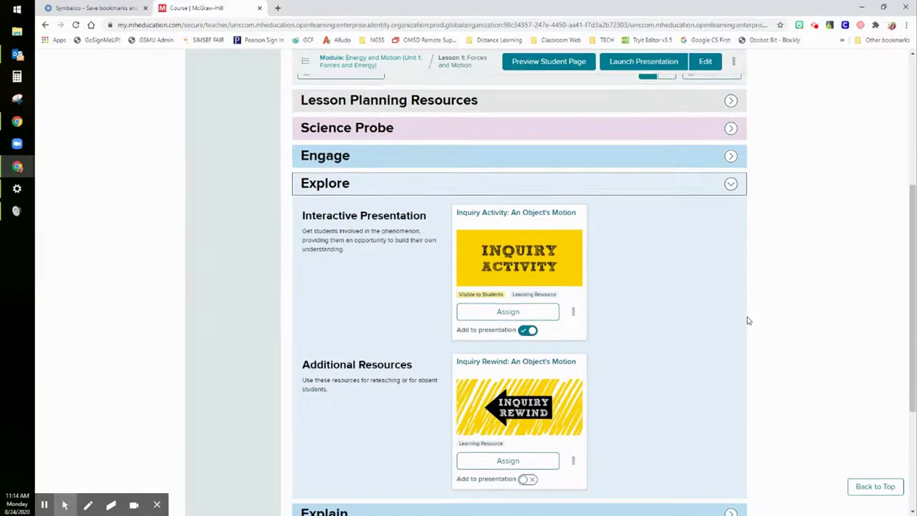
scroll(748, 321, "up", 1)
left_click(731, 209)
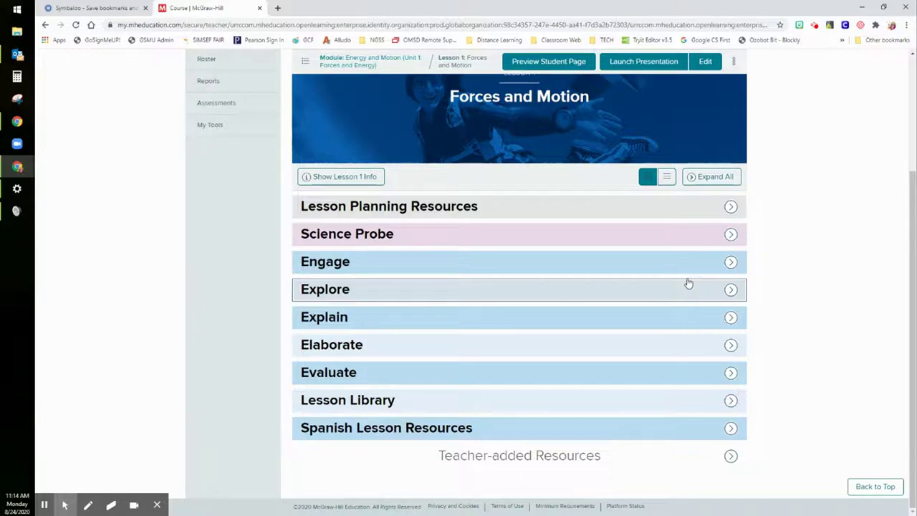
- Review the Science Probe resources and the Engage section's Encounter the Phenomenon resource, collapsing both sections
left_click(730, 235)
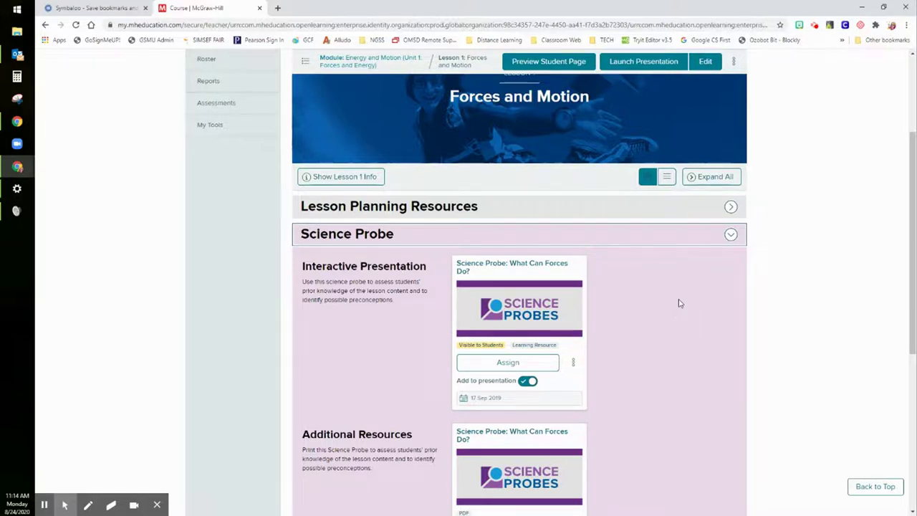
left_click(730, 234)
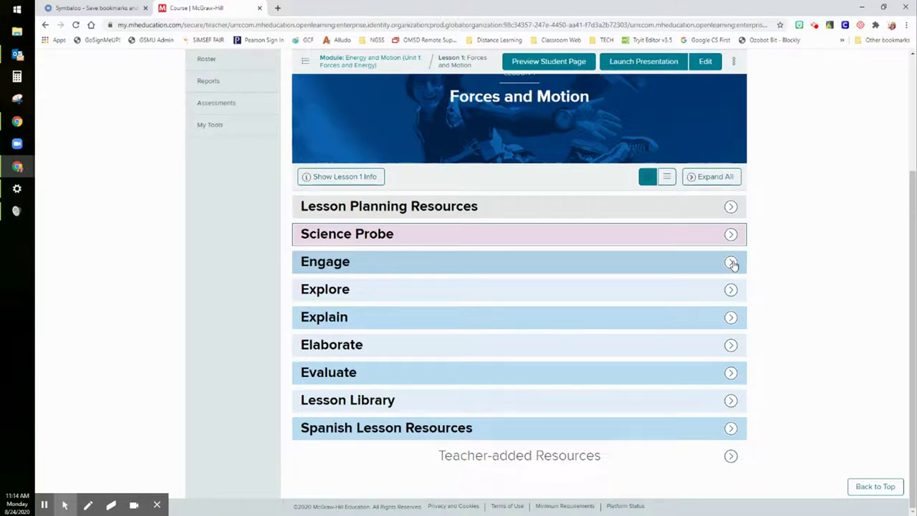
left_click(731, 262)
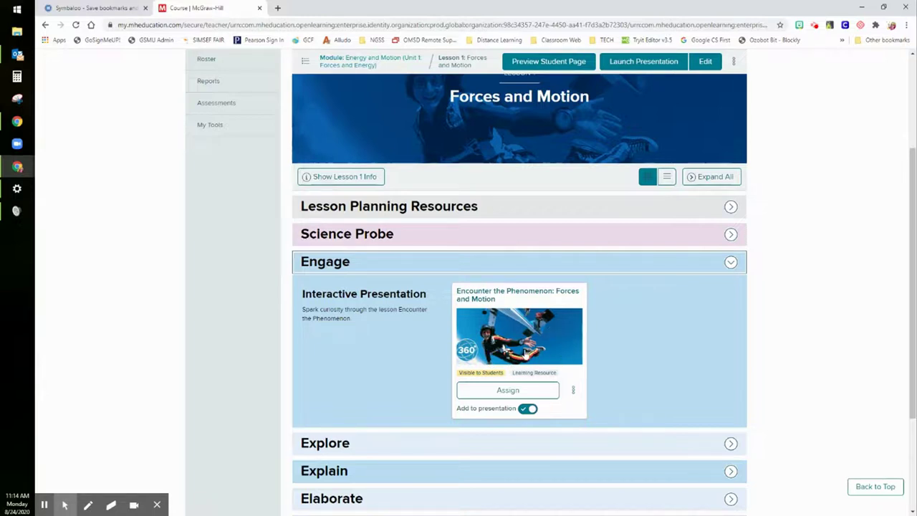
left_click(731, 262)
- Examine the Inquiry Activity and Inquiry Rewind resources for An Object's Motion in Explore, and collapse the section
left_click(731, 289)
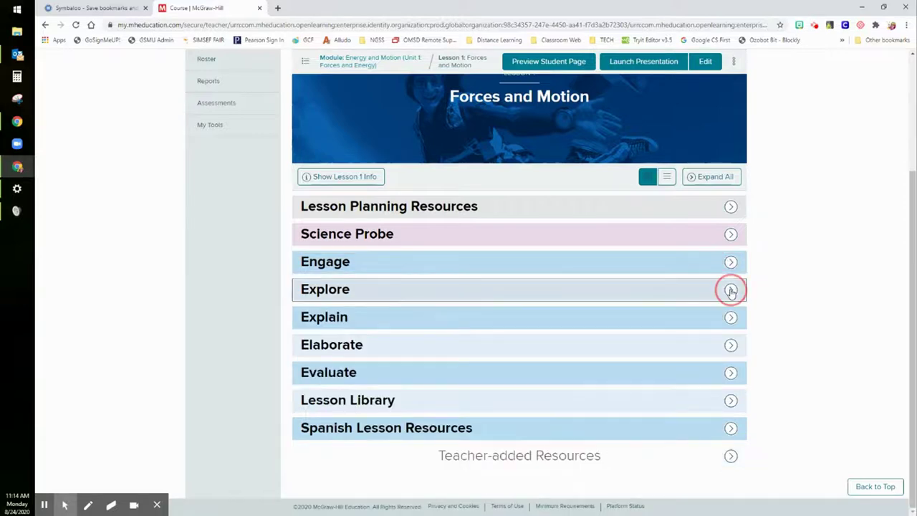
scroll(699, 354, "down", 1)
scroll(699, 353, "down", 3)
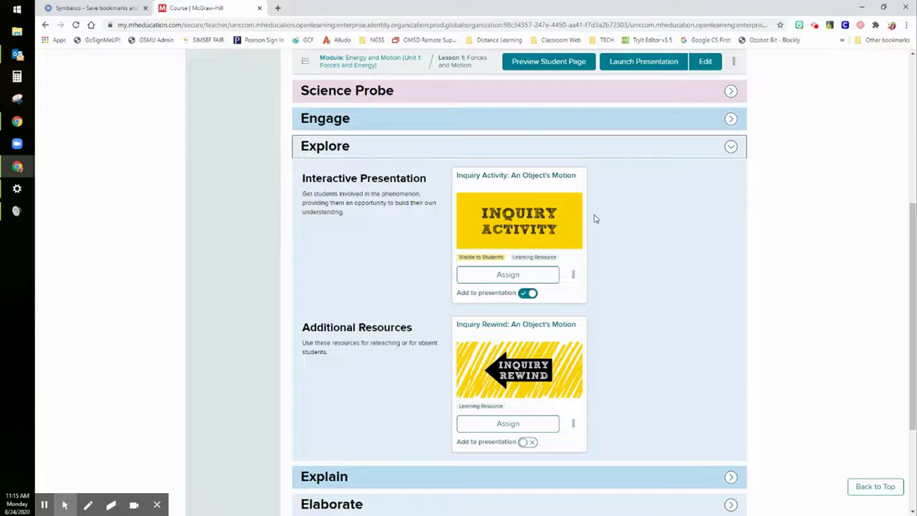
scroll(596, 219, "down", 2)
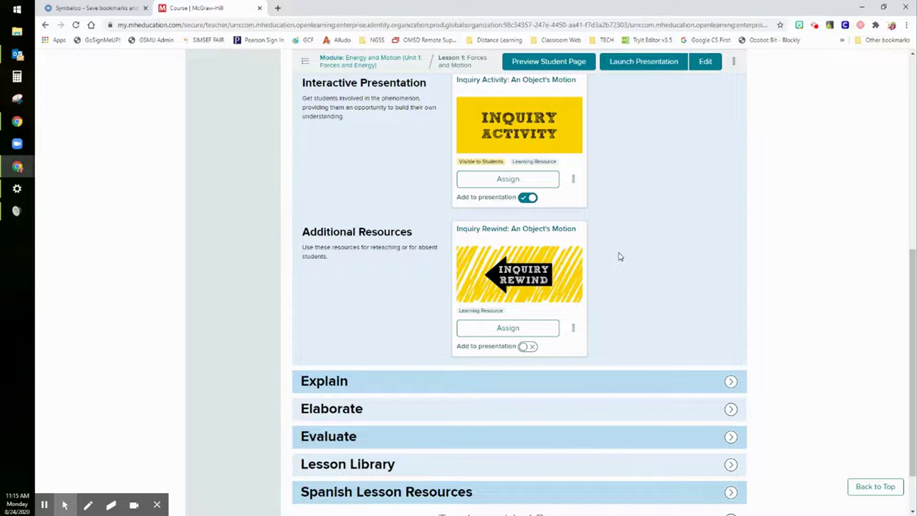
scroll(619, 256, "up", 1)
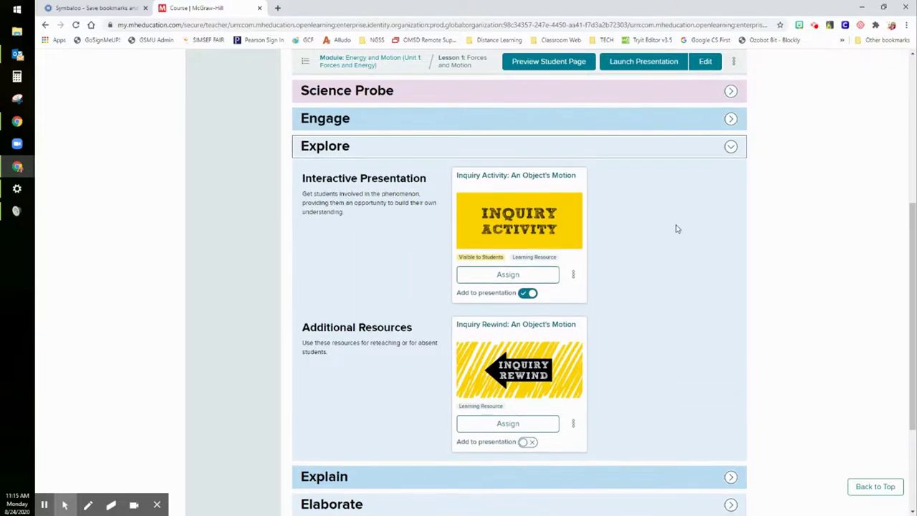
left_click(730, 147)
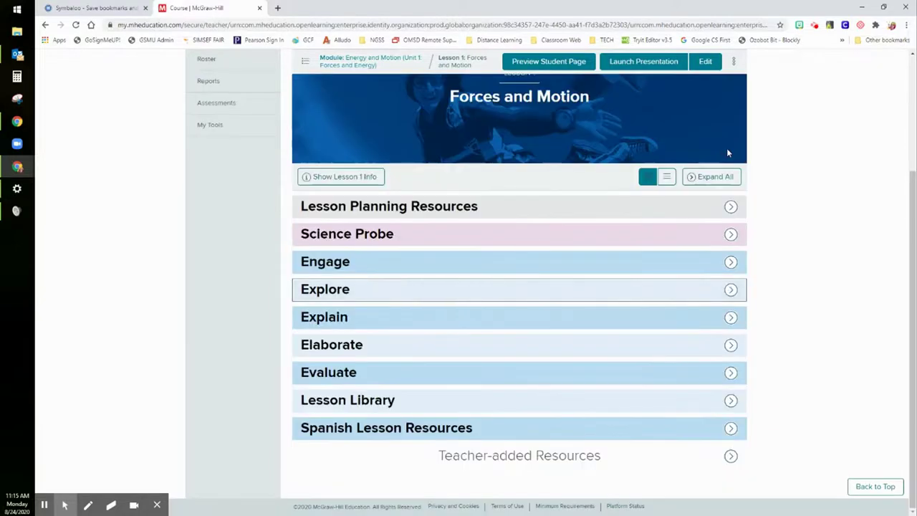
- Start assigning Read About: Position and Motion from the Explain section with the instructions "Please read this before tomorrow's meeting."
left_click(731, 317)
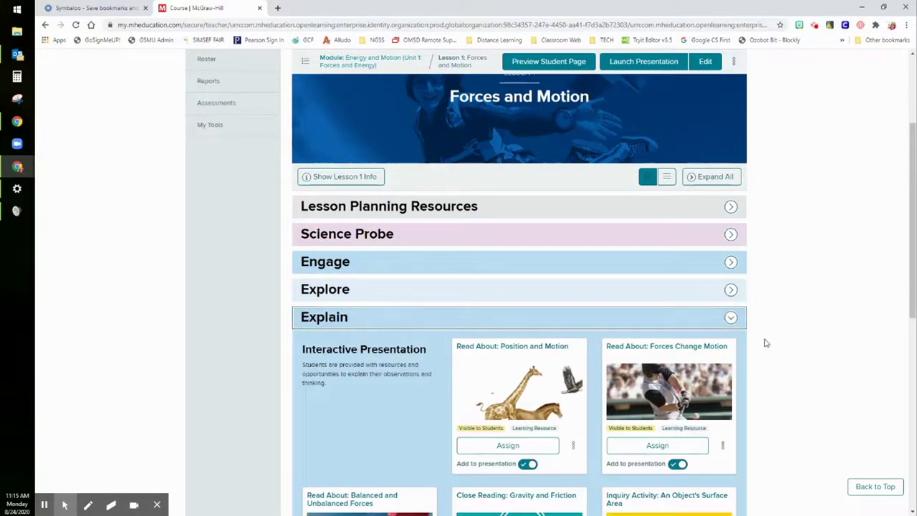
scroll(764, 343, "down", 3)
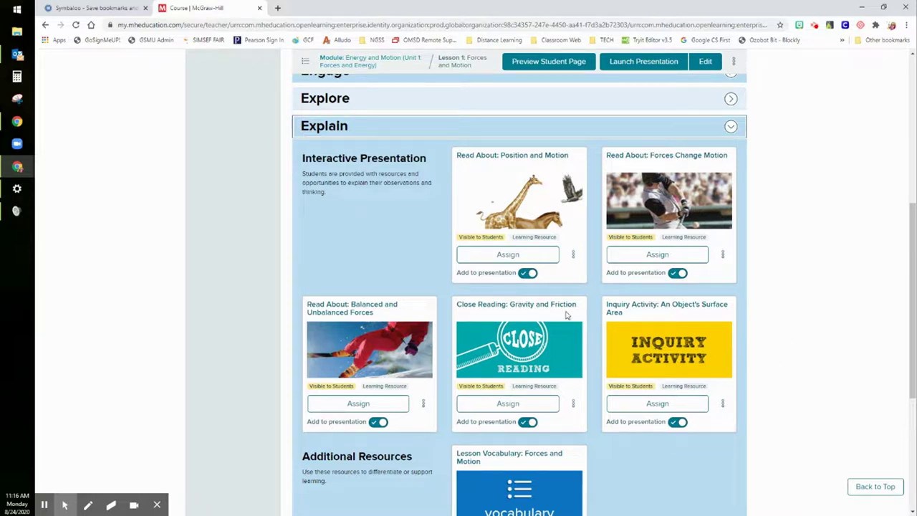
left_click(540, 256)
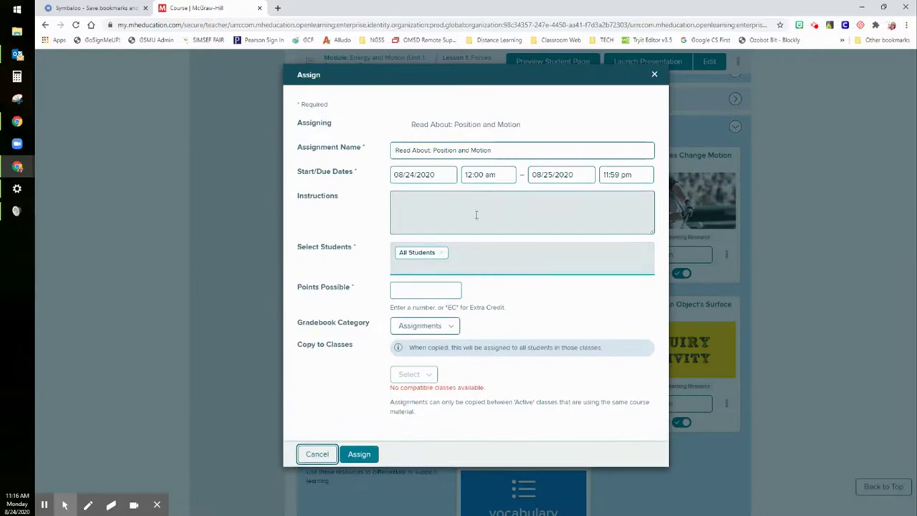
left_click(444, 205)
type("Please read this before tomorrow's meeting.")
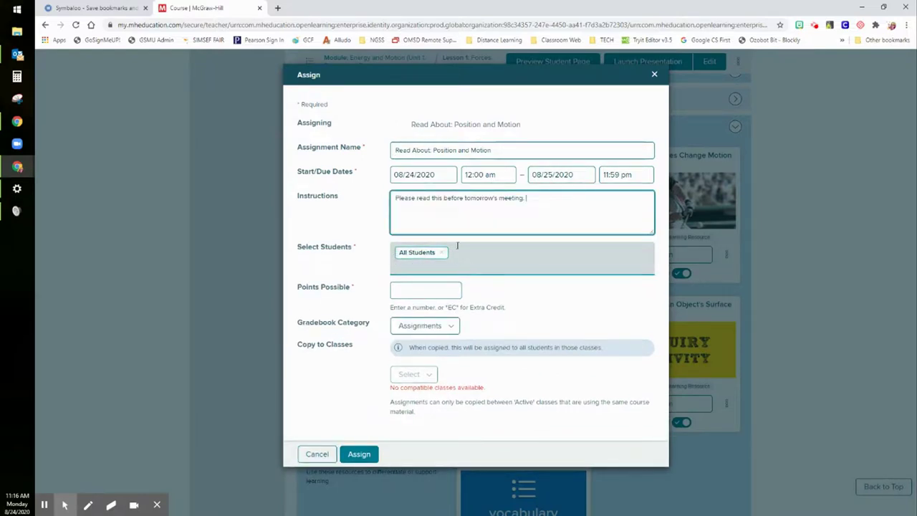
- Set the points possible to 1 and assign the Position and Motion reading to all students
left_click(402, 293)
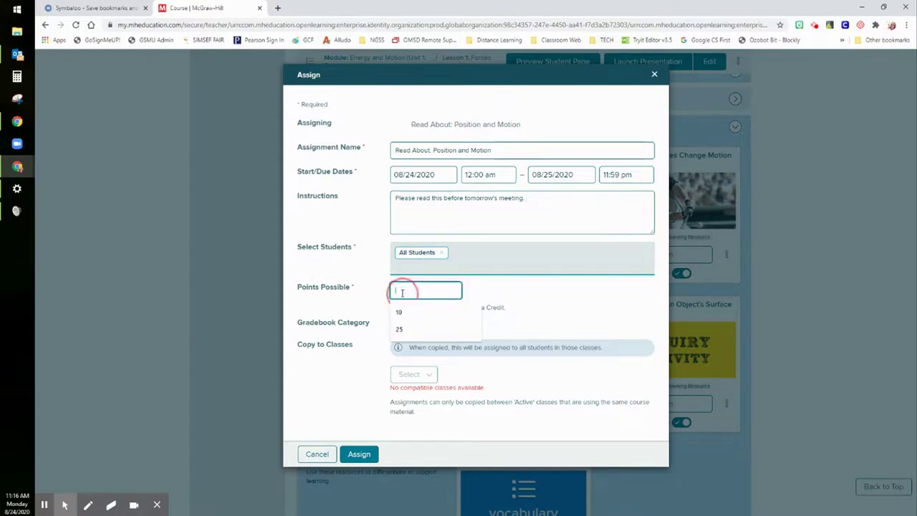
type("1")
left_click(490, 292)
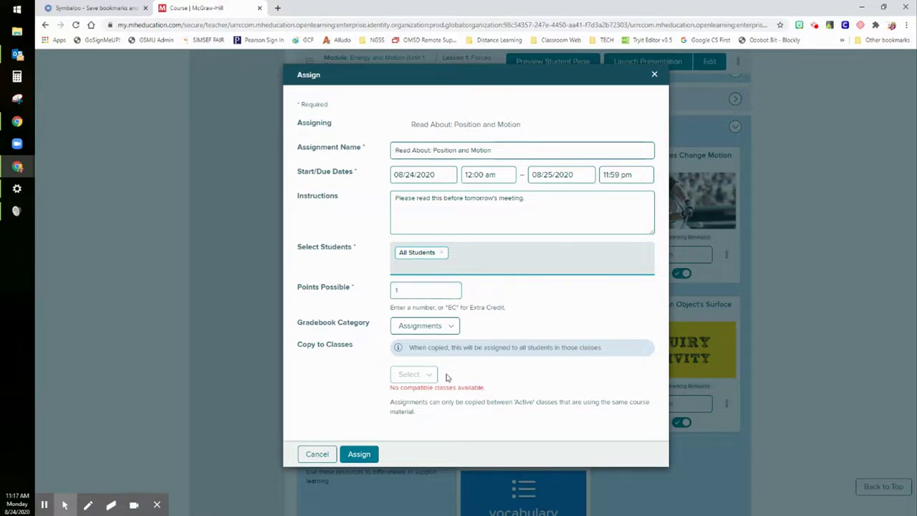
left_click(362, 456)
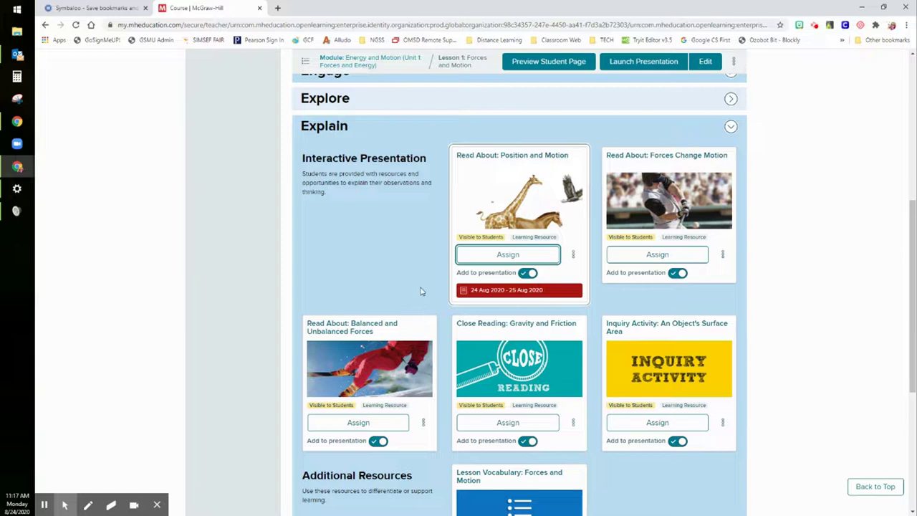
- Open the Position and Motion reading, and view the definition of motion and the information about the resource
left_click(510, 227)
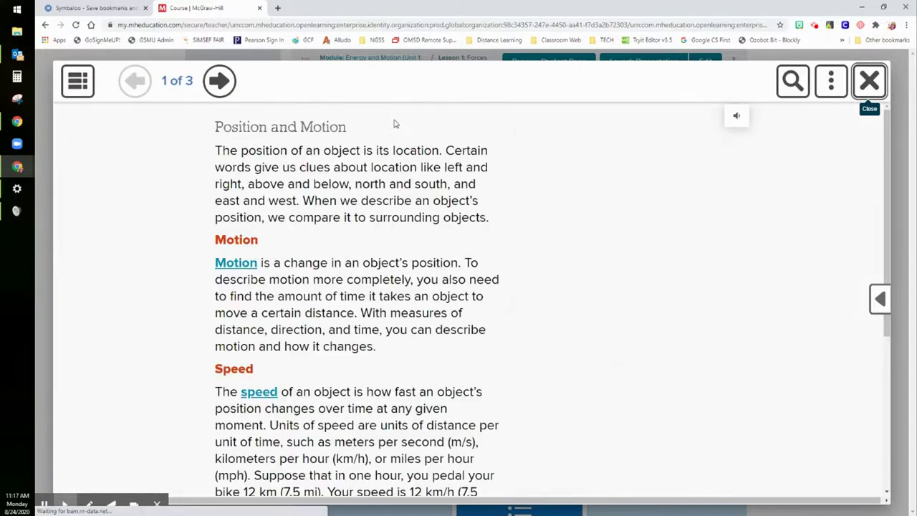
left_click(229, 265)
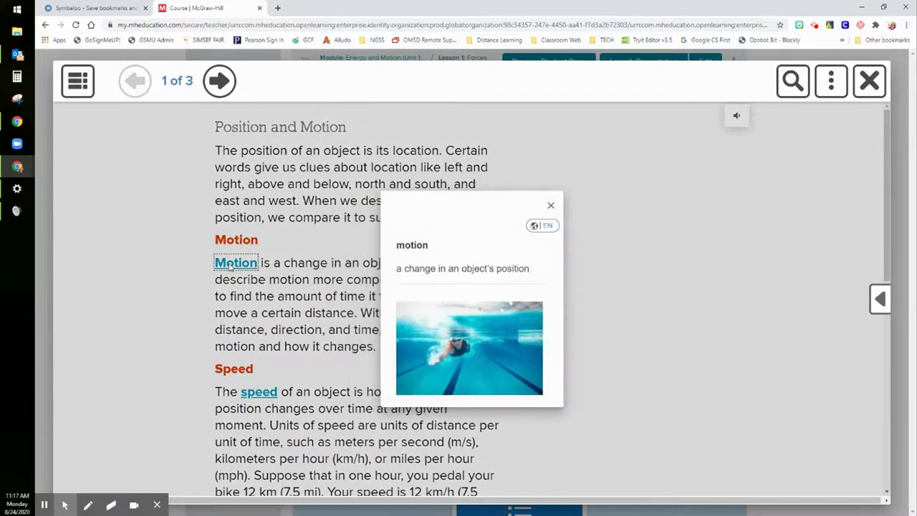
left_click(546, 205)
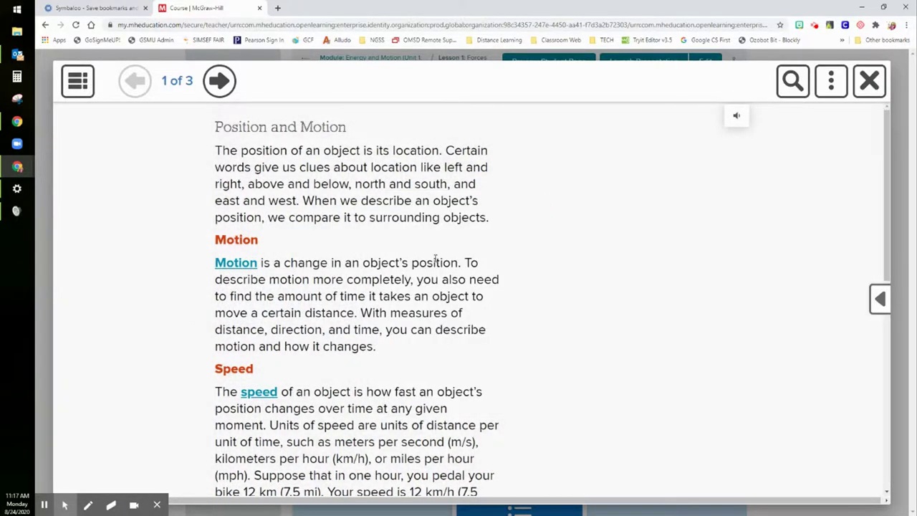
scroll(469, 258, "down", 3)
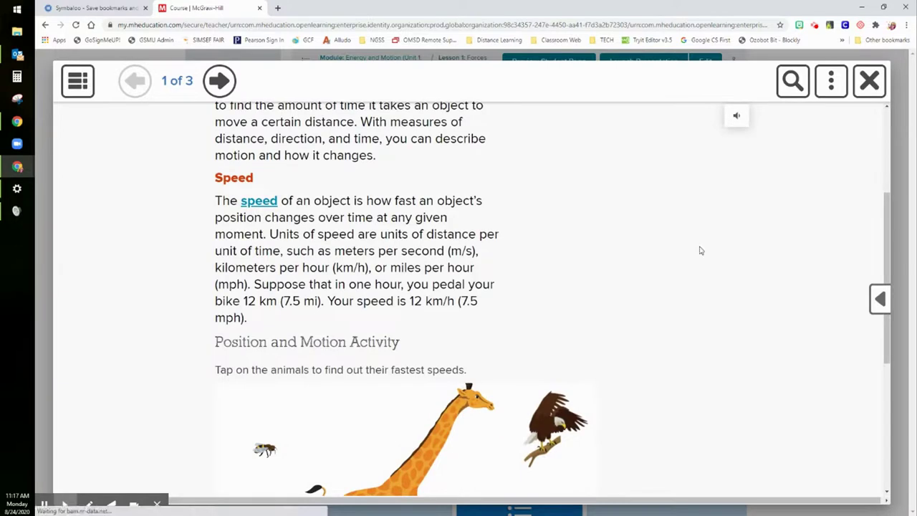
left_click(879, 299)
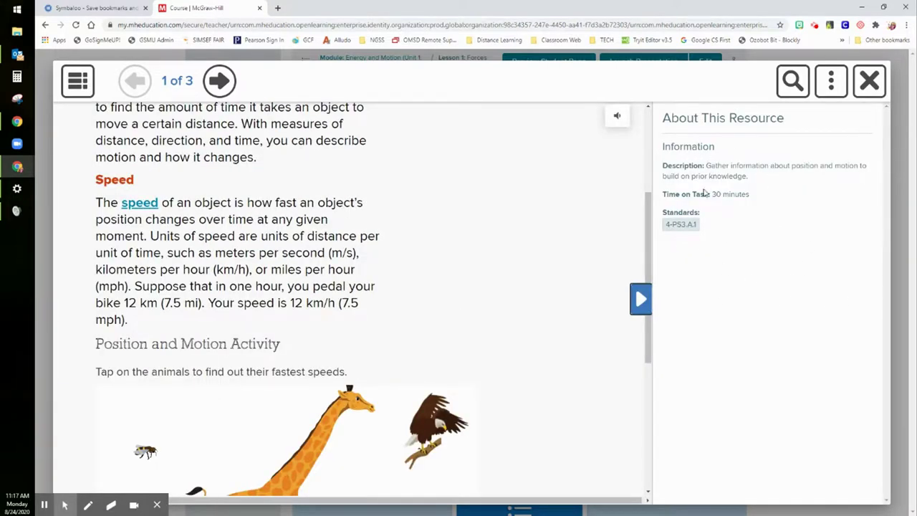
left_click(643, 305)
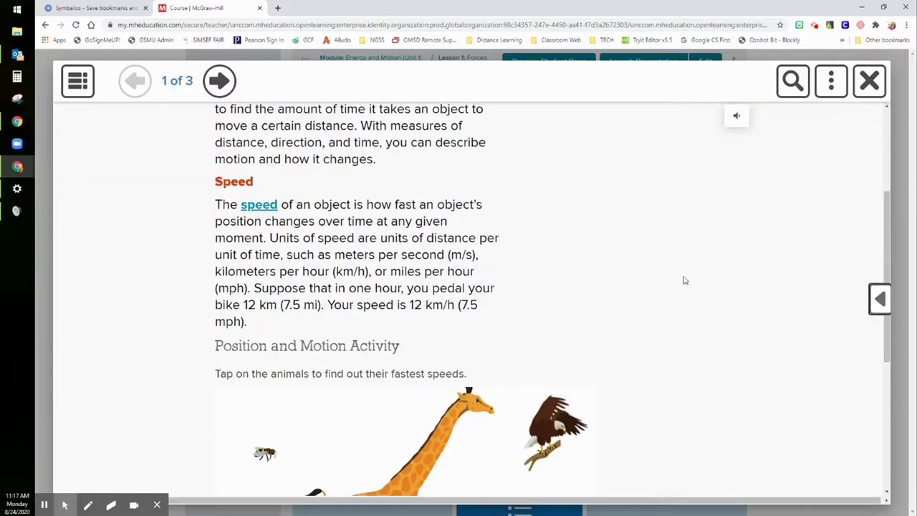
- Turn on Quick Highlighting and highlight "Units of speed are units of distance" in the Speed paragraph
left_click(832, 83)
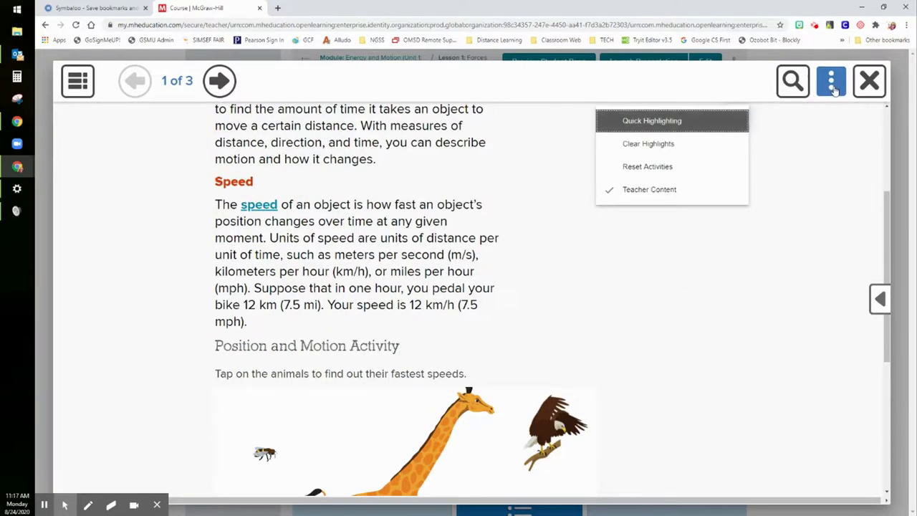
left_click(646, 123)
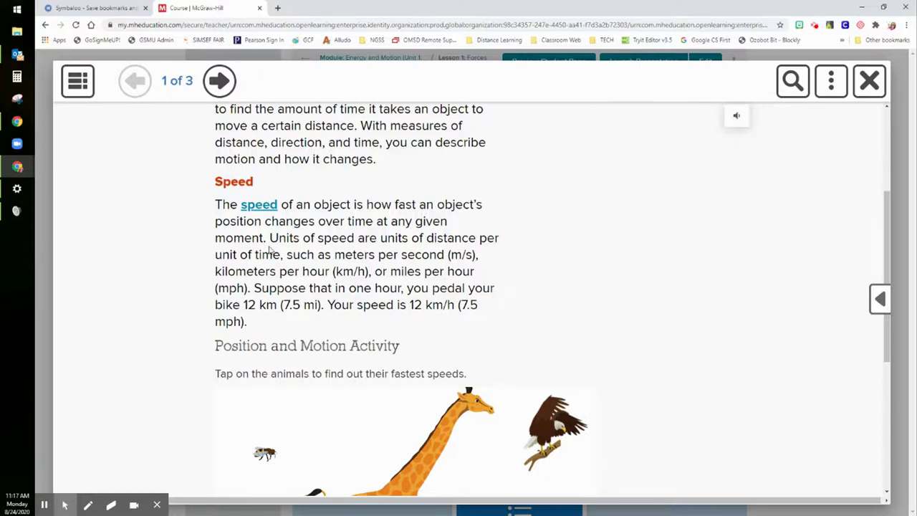
left_click_drag(277, 239, 474, 239)
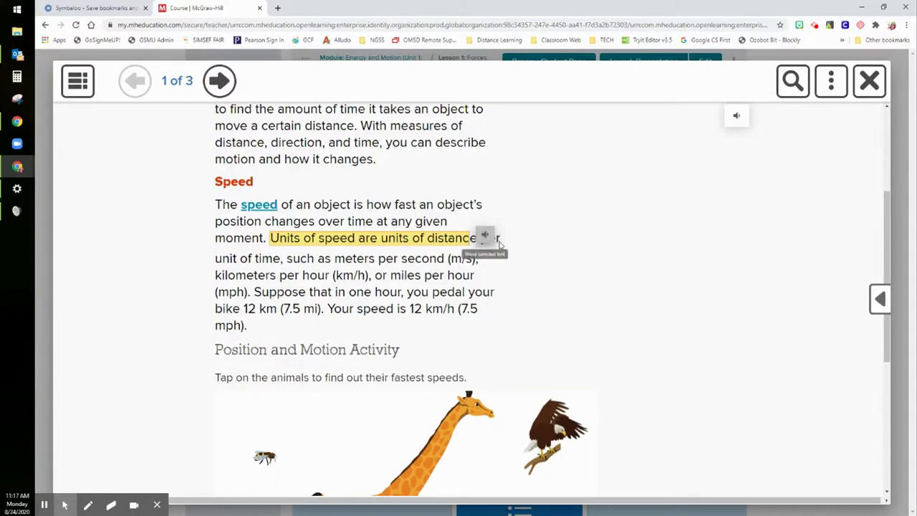
- Play the highlighted phrase "Units of speed are units of distance" aloud, and dismiss the audio player
left_click(486, 237)
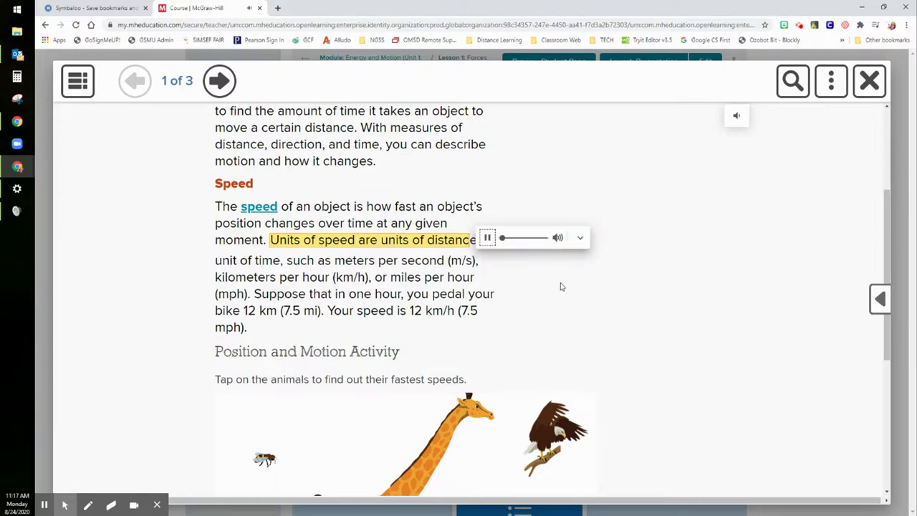
left_click(581, 238)
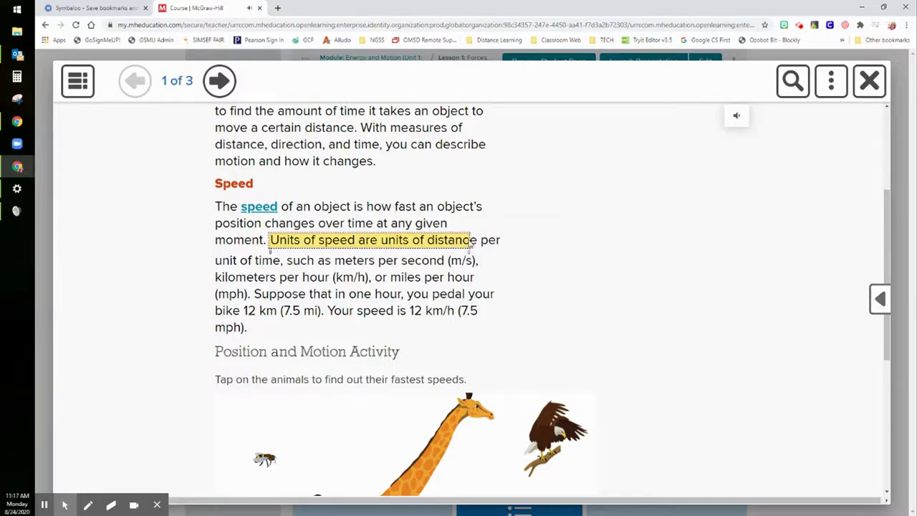
- Change the highlighted speed phrase to a boxed and then a circled annotation, add a placemark, and open a blank note for it
left_click(470, 245)
left_click(384, 265)
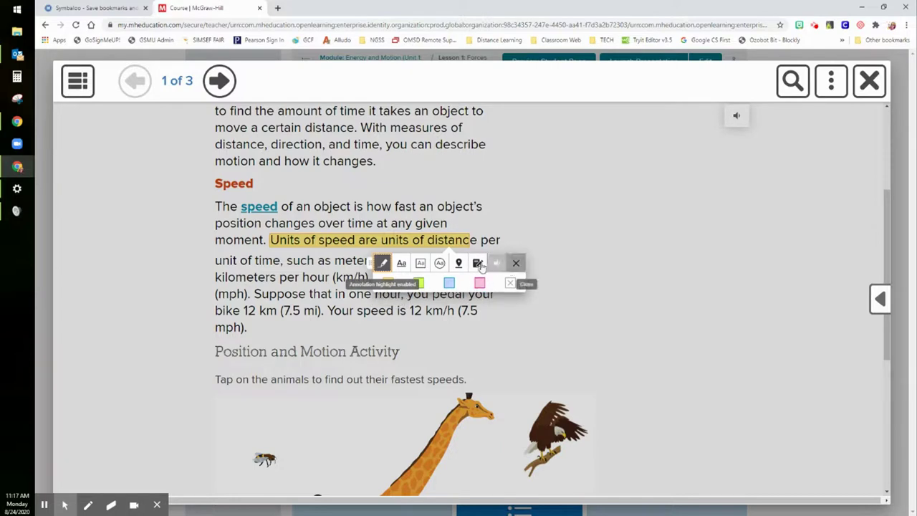
left_click(421, 265)
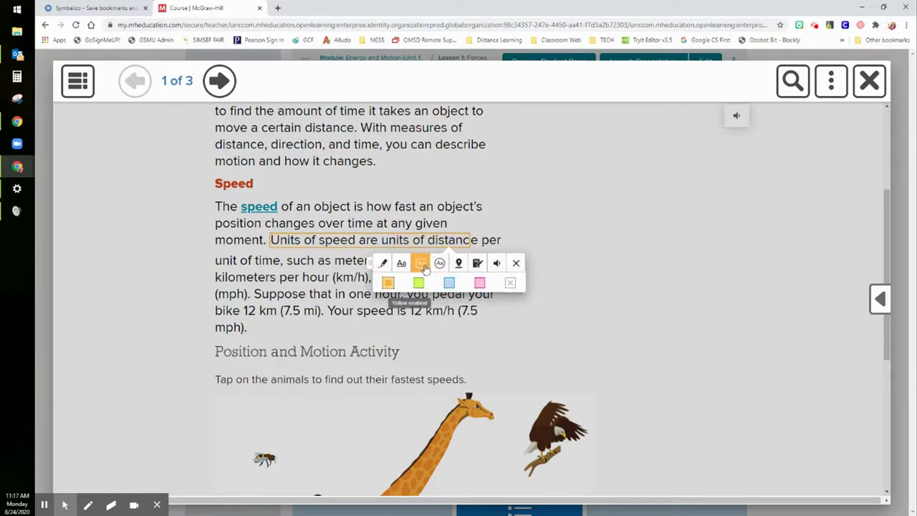
left_click(440, 265)
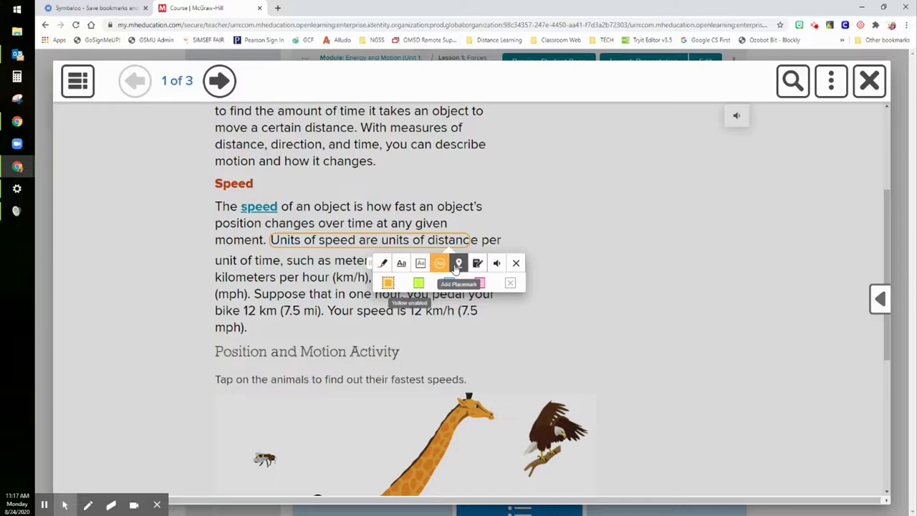
left_click(457, 265)
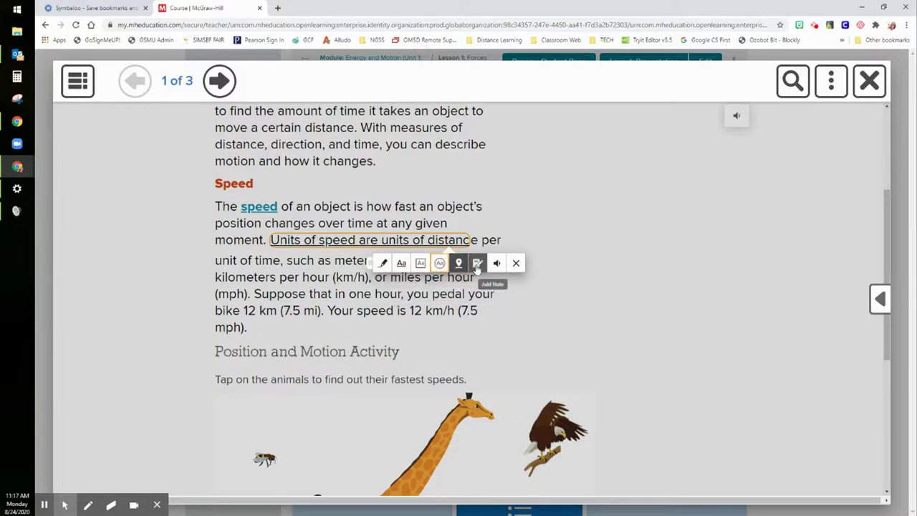
left_click(473, 265)
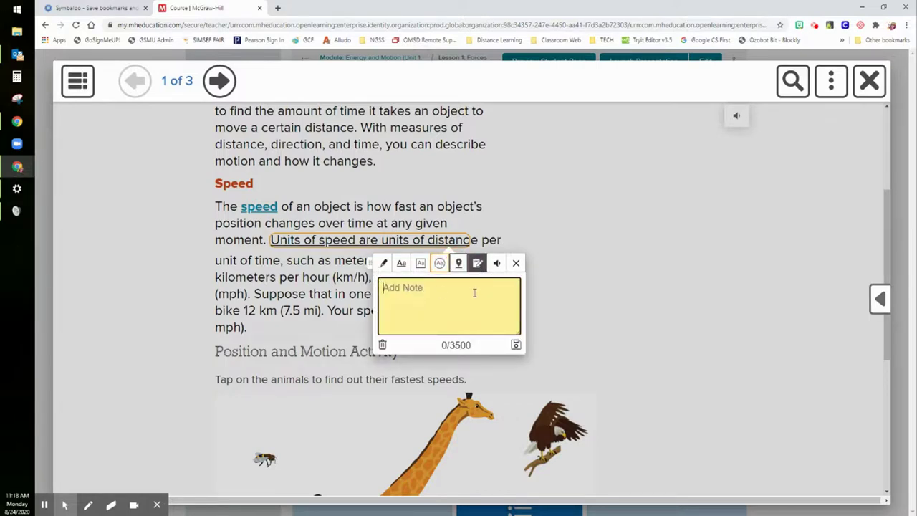
left_click(516, 263)
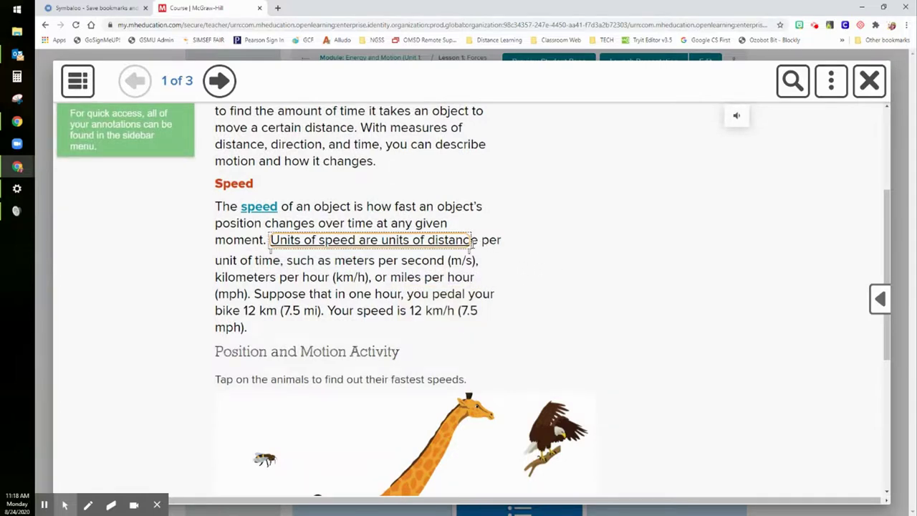
- Remove all highlights, notes and placemarks from the page, and highlight "Units of speed are units of distance" again
left_click(833, 84)
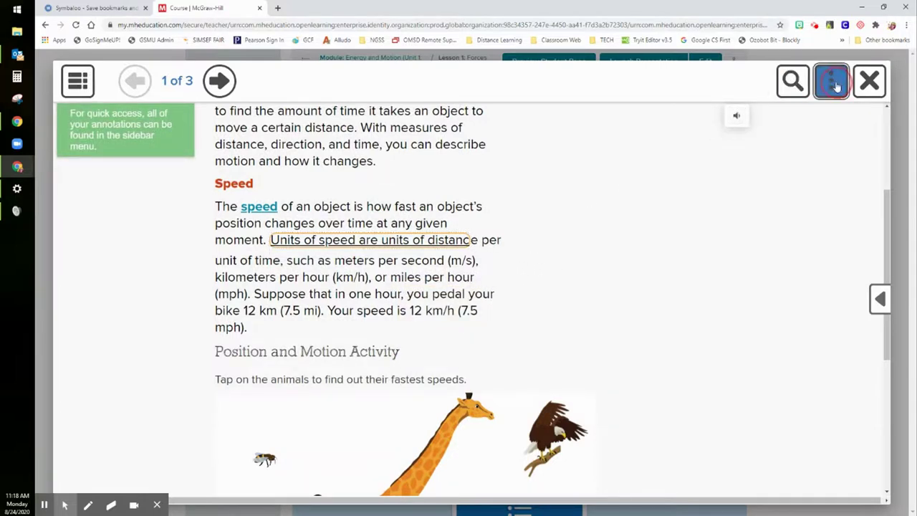
left_click(667, 145)
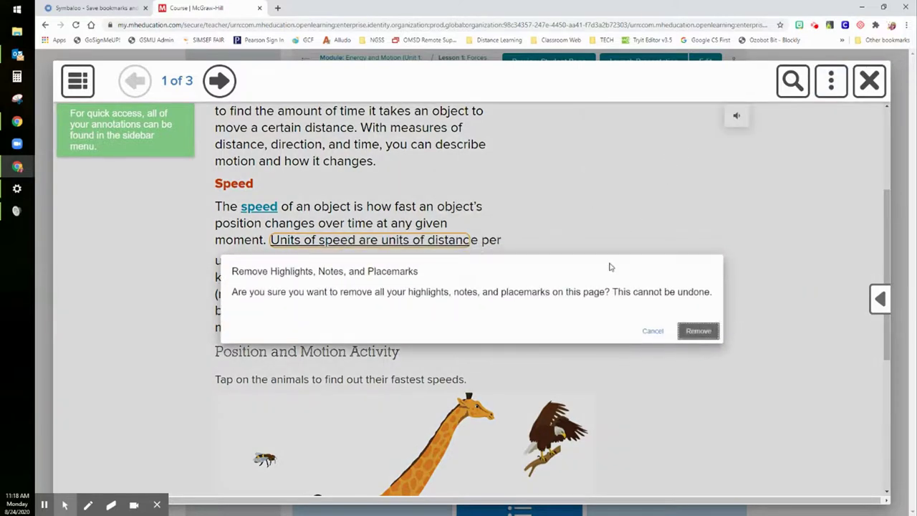
left_click(687, 331)
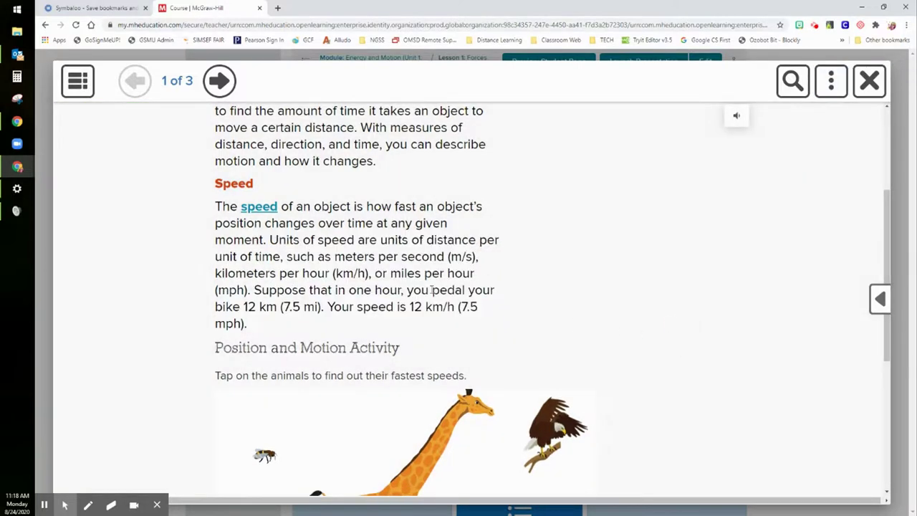
double_click(274, 241)
left_click_drag(314, 240, 514, 255)
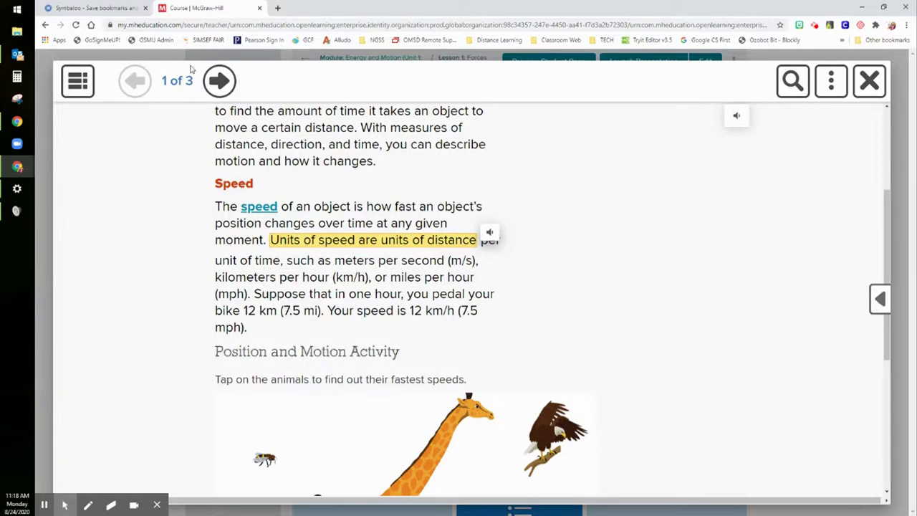
- Go to the reading's Acceleration page and open the Acceleration movie, and return to the lesson's Explain section
left_click(219, 81)
left_click(219, 81)
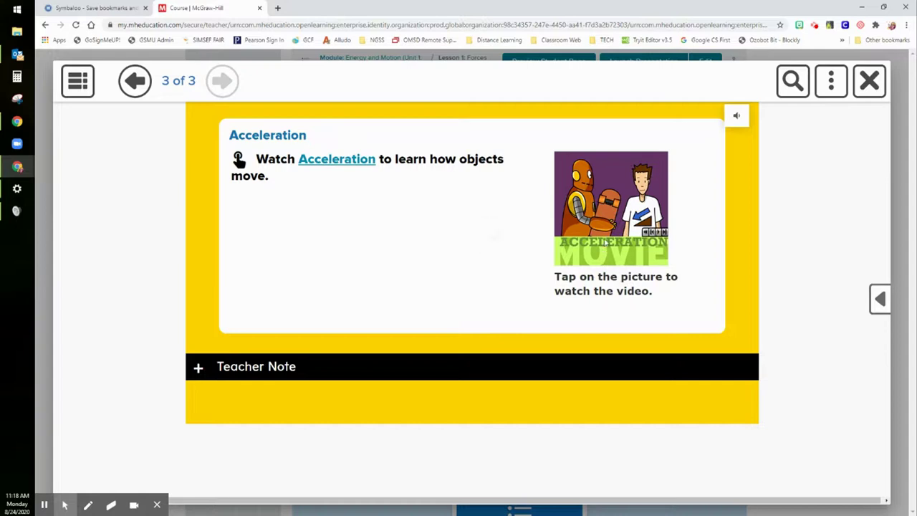
left_click(645, 238)
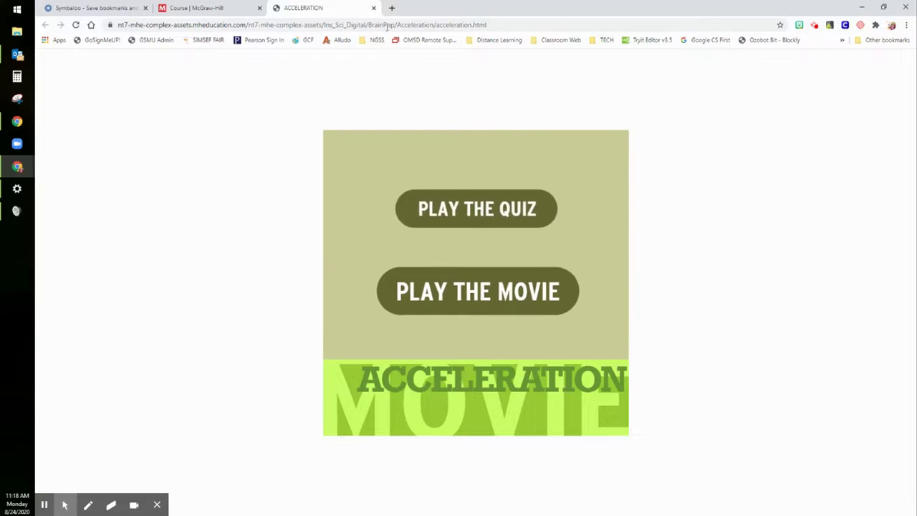
left_click(373, 8)
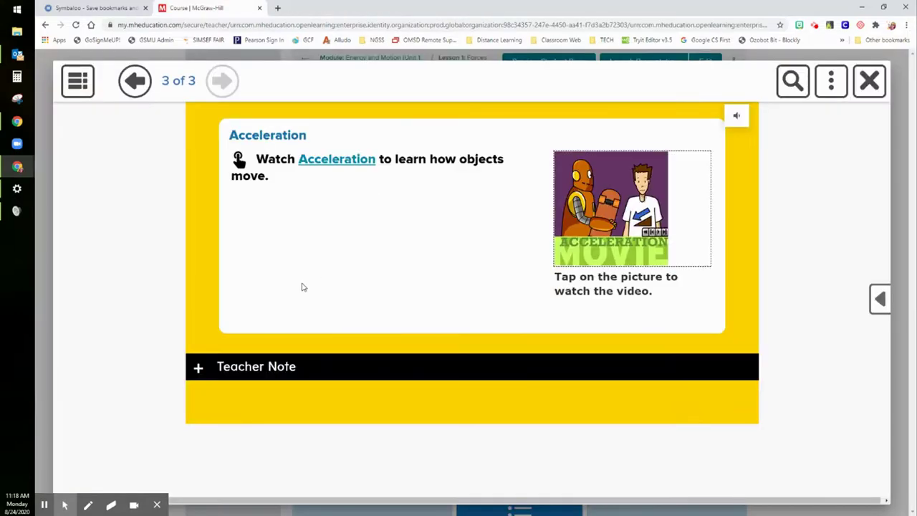
left_click(866, 95)
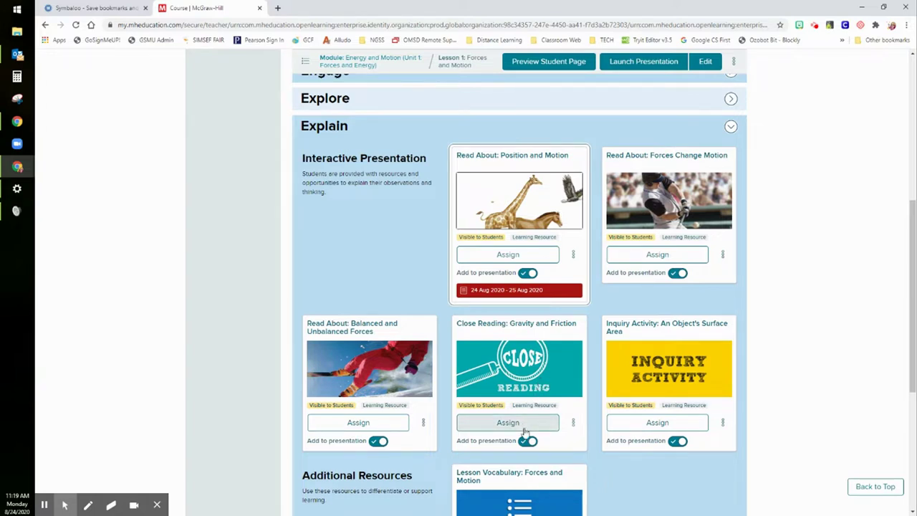
- Open Close Reading: Gravity and Friction and view its Inspect, Find Evidence, Make Connections and Describe prompts one after another
left_click(526, 382)
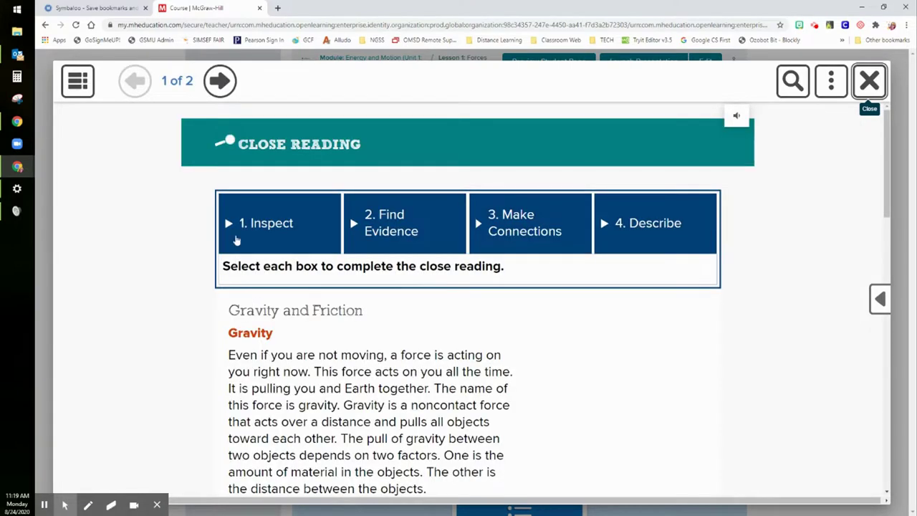
left_click(229, 228)
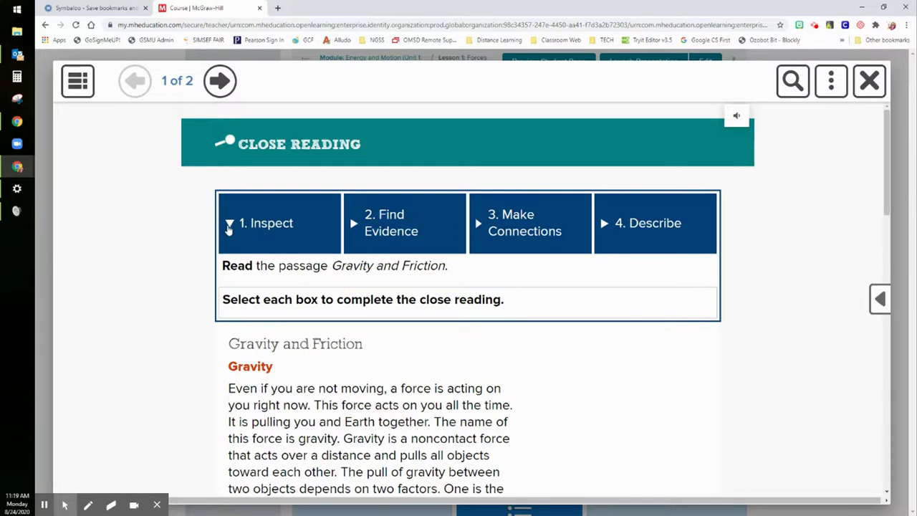
left_click(228, 228)
left_click(357, 226)
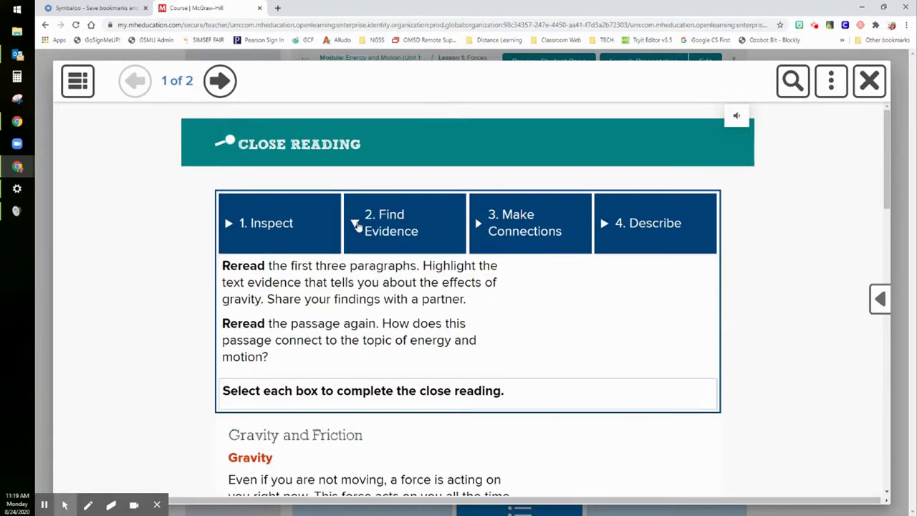
left_click(357, 227)
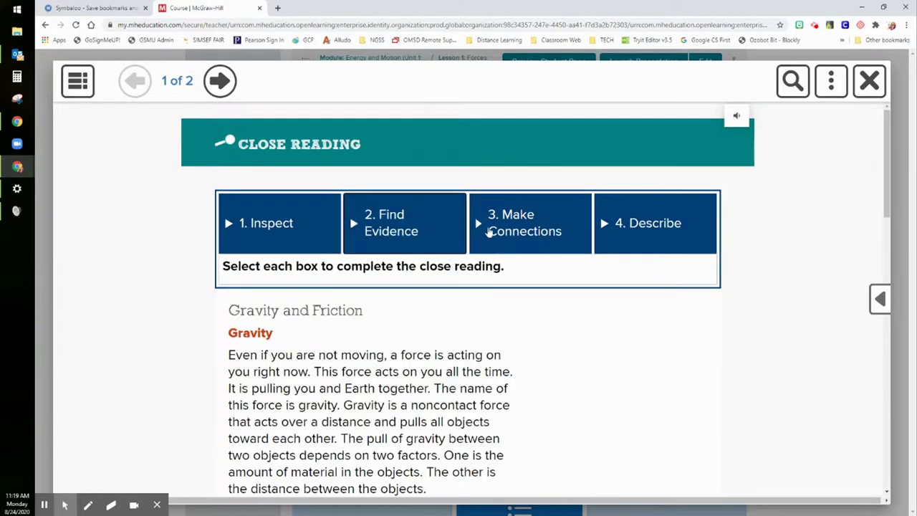
left_click(486, 228)
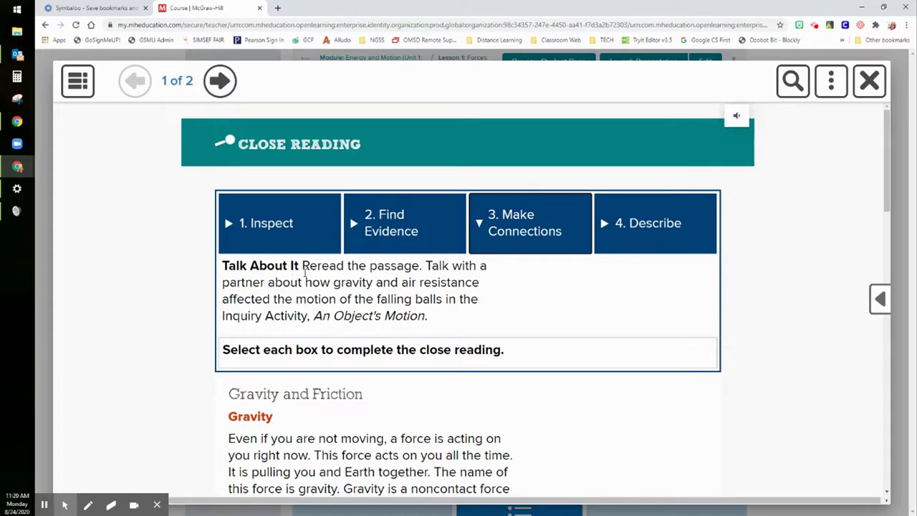
left_click(479, 227)
left_click(606, 227)
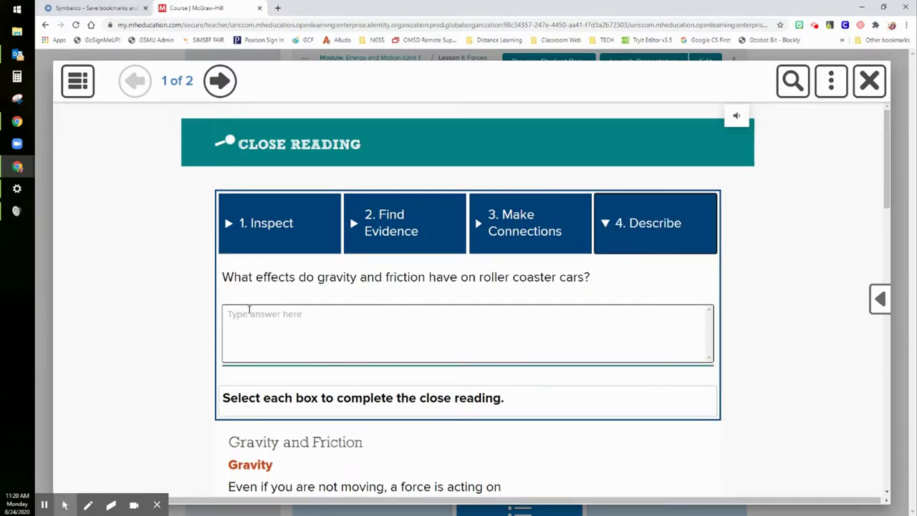
left_click(604, 228)
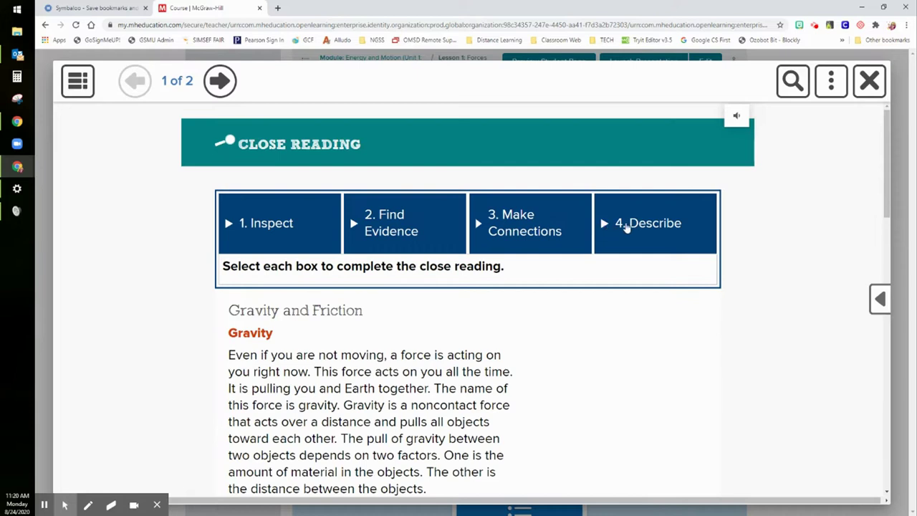
- Look through the Gravity and Friction passage down to Revisit Science Probes, and view the video on the second page
scroll(697, 358, "down", 4)
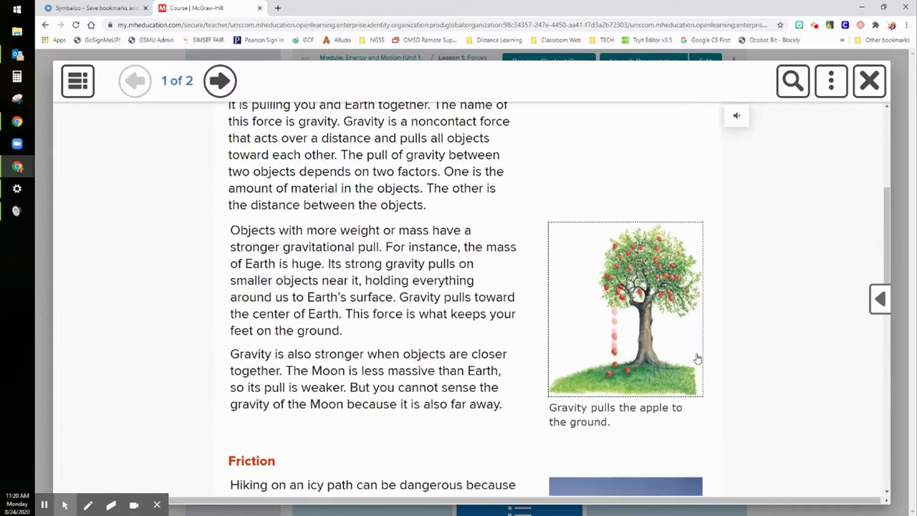
scroll(698, 359, "down", 5)
scroll(510, 367, "down", 3)
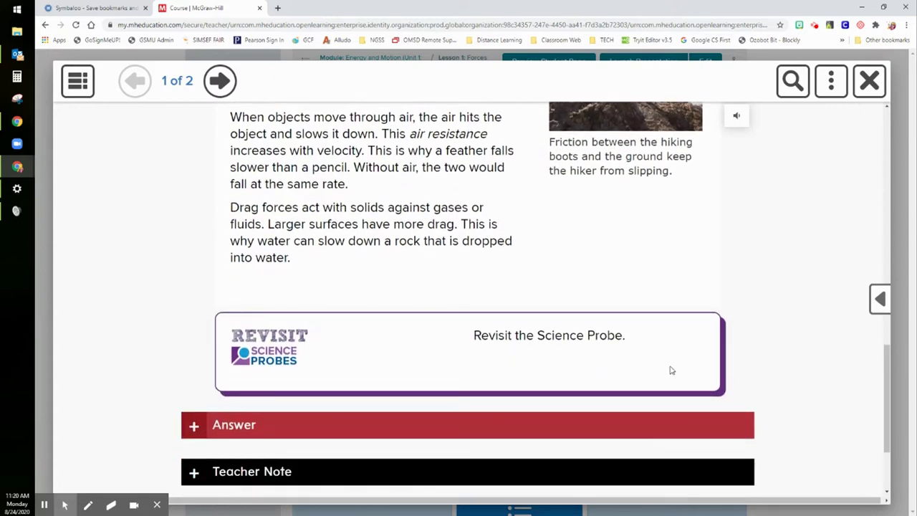
left_click(264, 355)
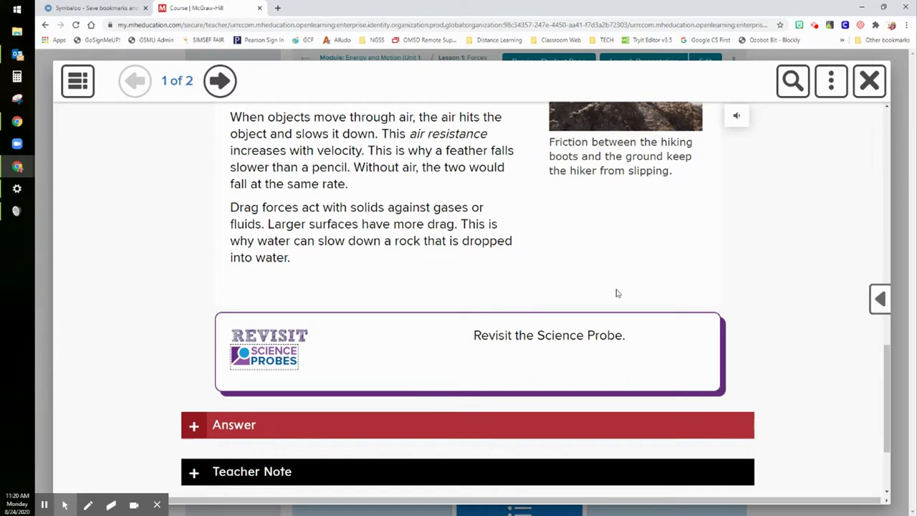
left_click(219, 85)
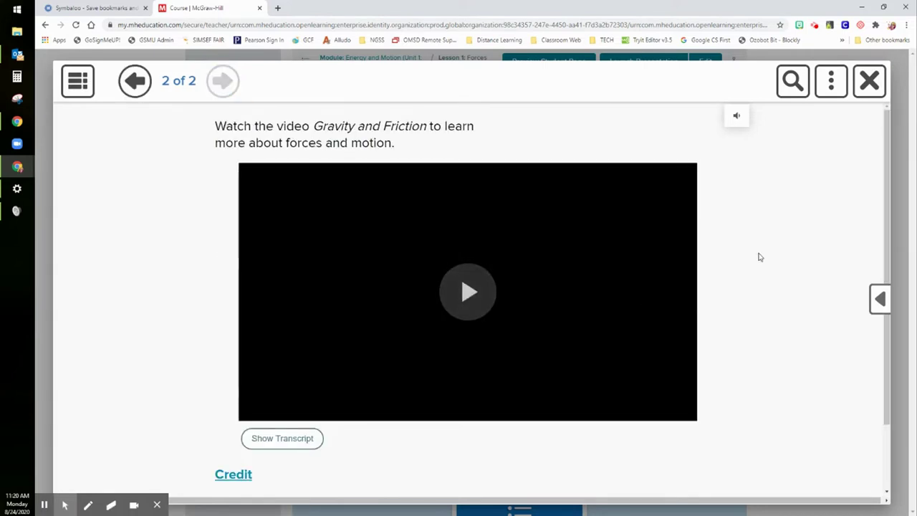
- Close the Gravity and Friction reading and collapse the lesson's Explain section
left_click(870, 81)
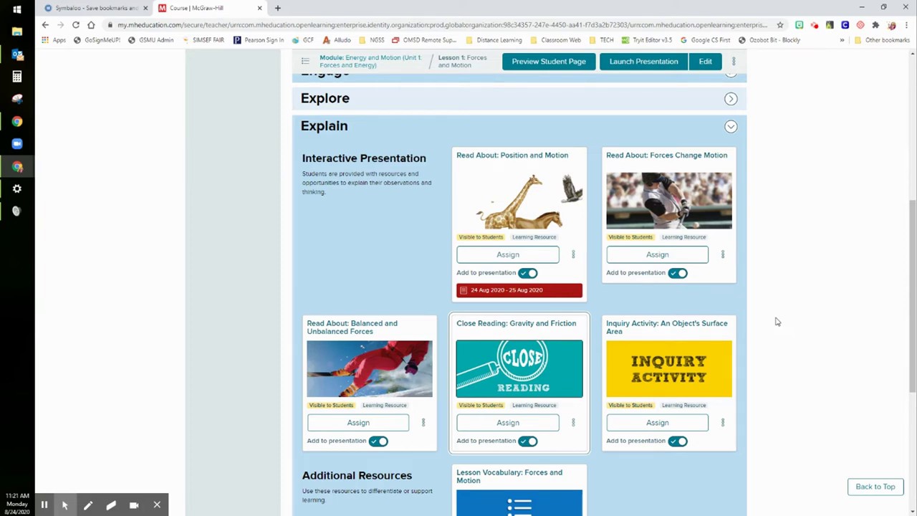
left_click(731, 126)
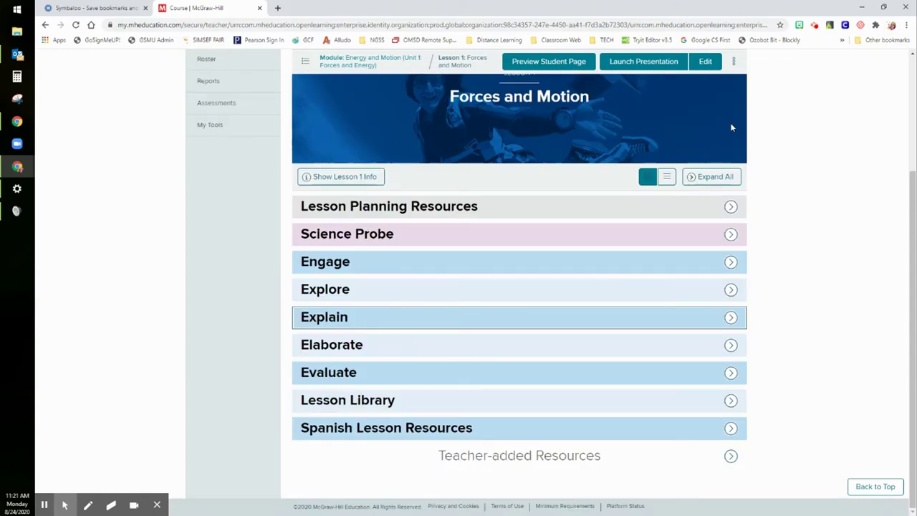